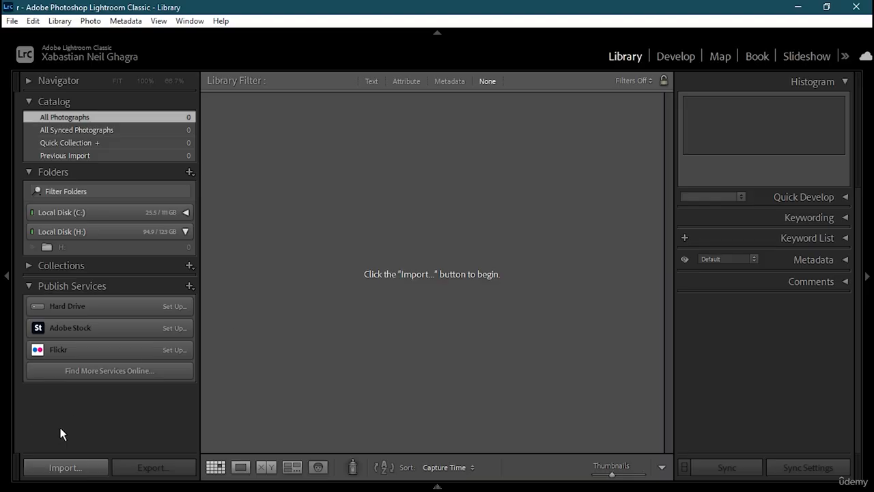
Step: Import only the photo of the woman crouching by the white fence from Local Disk (H:), adding it without moving it
{"action": "left_click", "coordinate": [92, 469]}
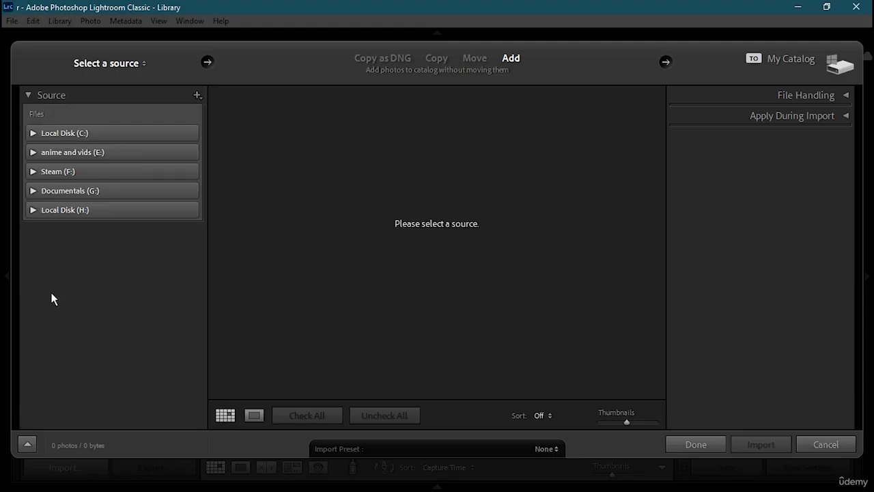
{"action": "left_click", "coordinate": [81, 209]}
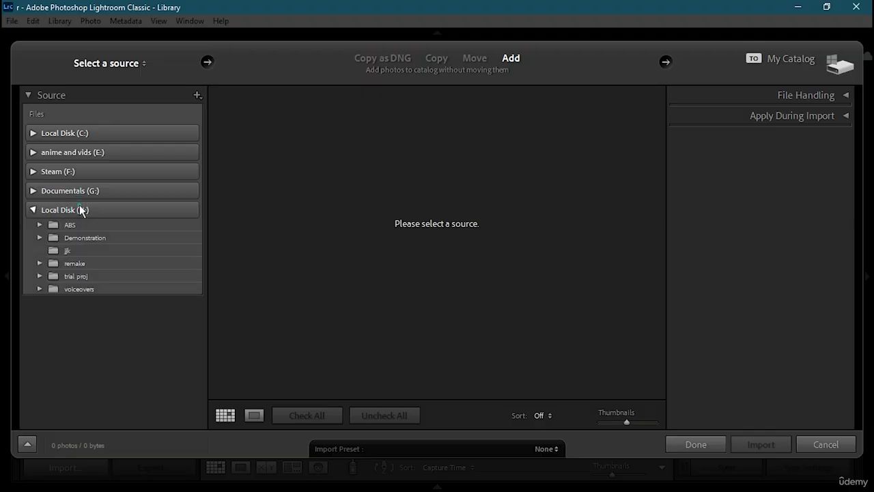
{"action": "left_click", "coordinate": [117, 209]}
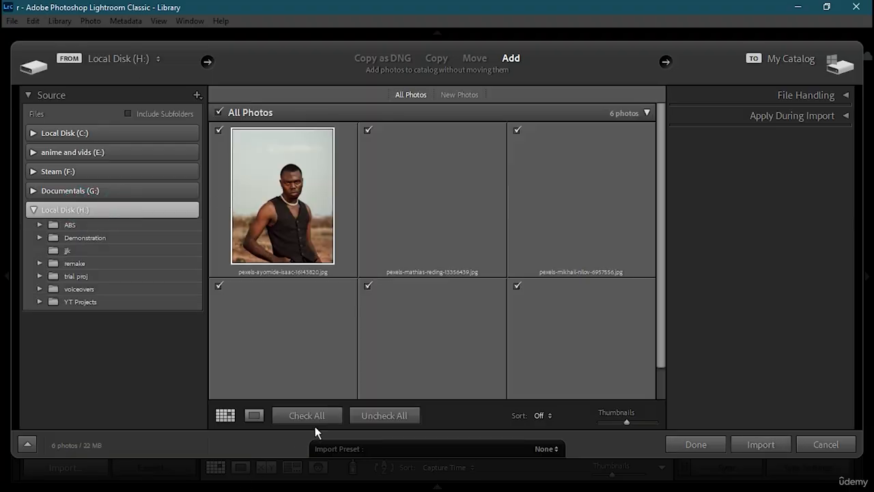
{"action": "left_click", "coordinate": [382, 415]}
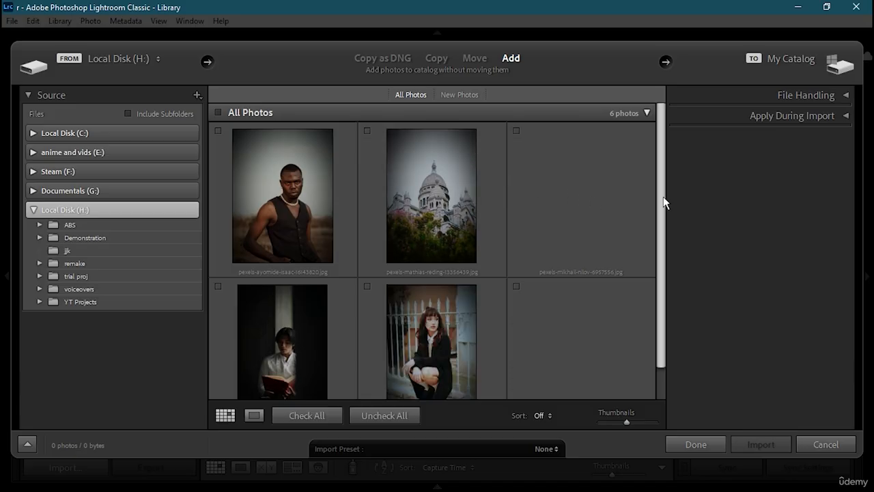
{"action": "left_click_drag", "start_coordinate": [664, 203], "coordinate": [664, 233]}
{"action": "left_click", "coordinate": [367, 251]}
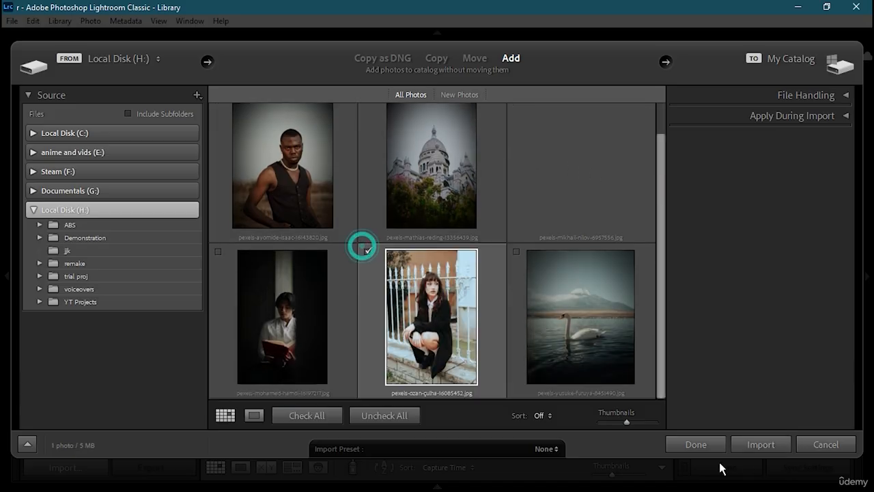
{"action": "left_click", "coordinate": [770, 445]}
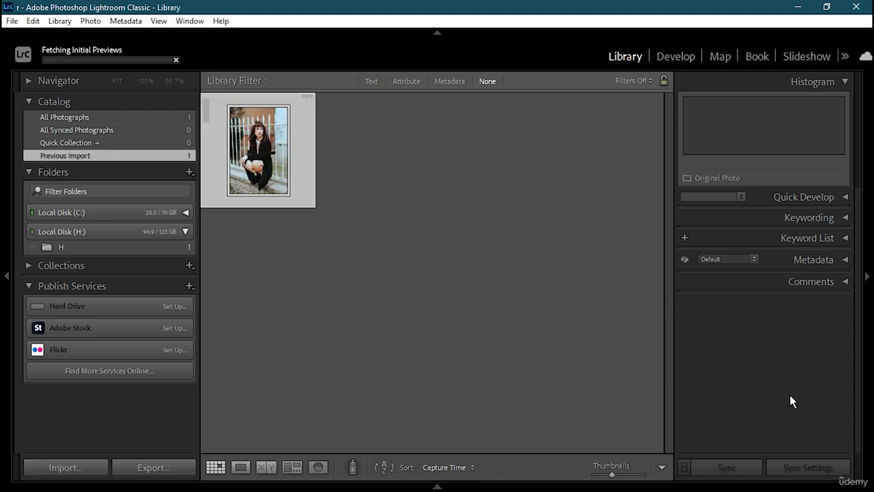
Step: Open the imported photo in the Develop module and apply the CN16 preset from the Style: Cinematic II group
{"action": "double_click", "coordinate": [260, 172]}
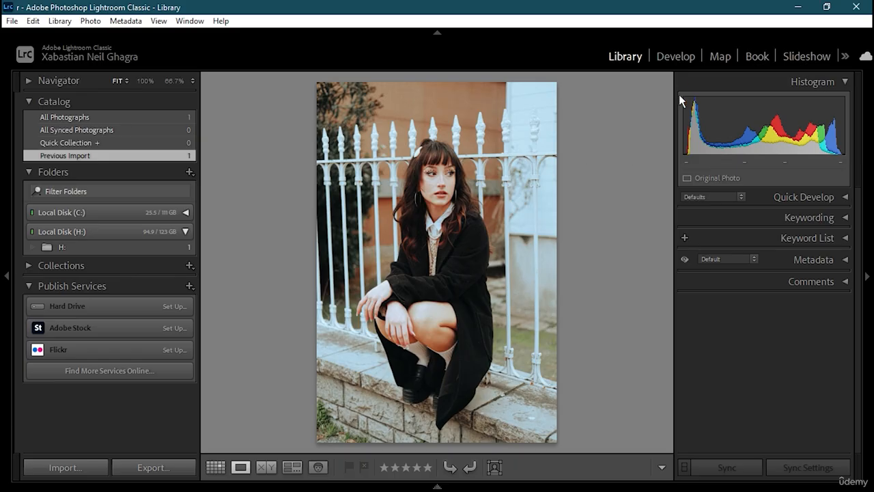
{"action": "left_click", "coordinate": [676, 56]}
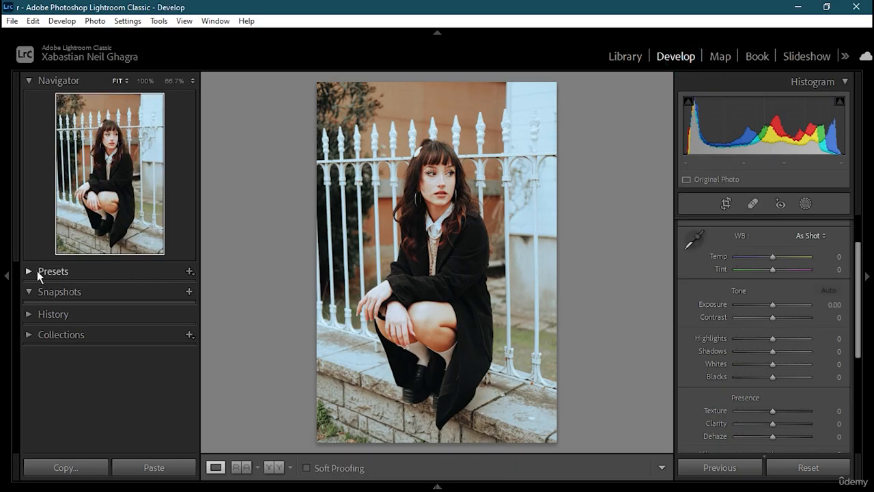
{"action": "left_click", "coordinate": [37, 270]}
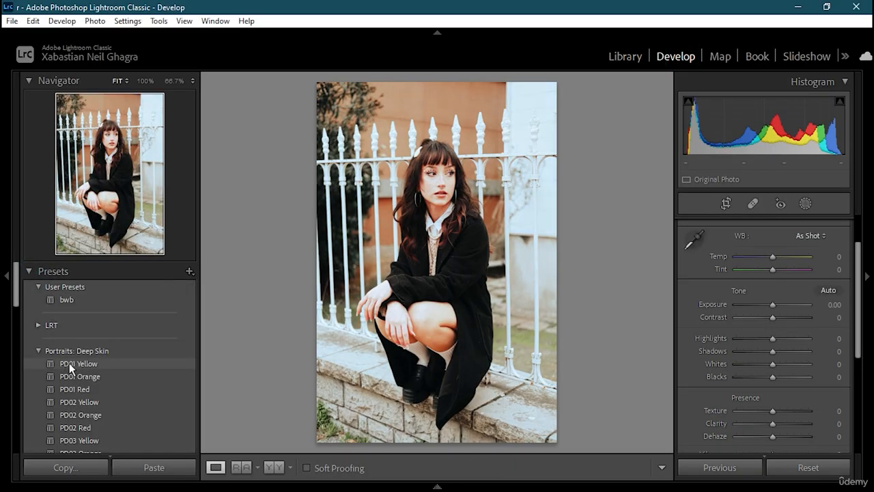
{"action": "scroll", "coordinate": [75, 380], "scroll_direction": "down", "scroll_amount": 6}
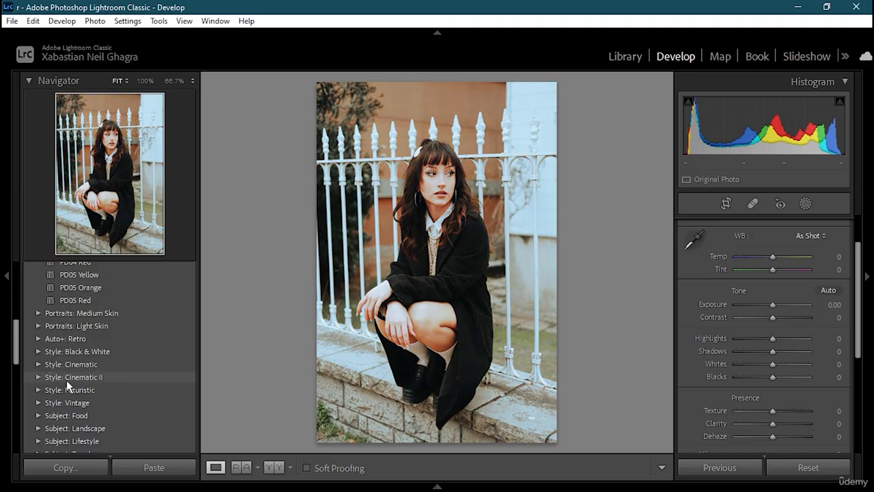
{"action": "left_click", "coordinate": [39, 402]}
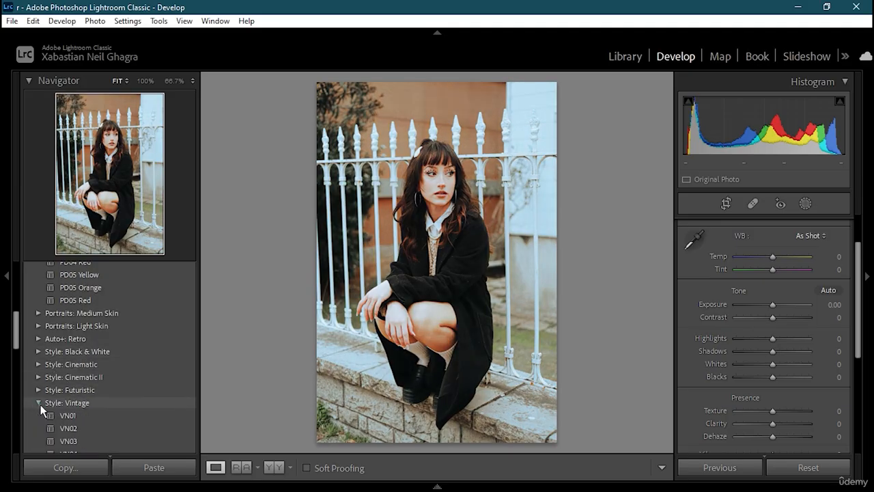
{"action": "scroll", "coordinate": [76, 417], "scroll_direction": "down", "scroll_amount": 2}
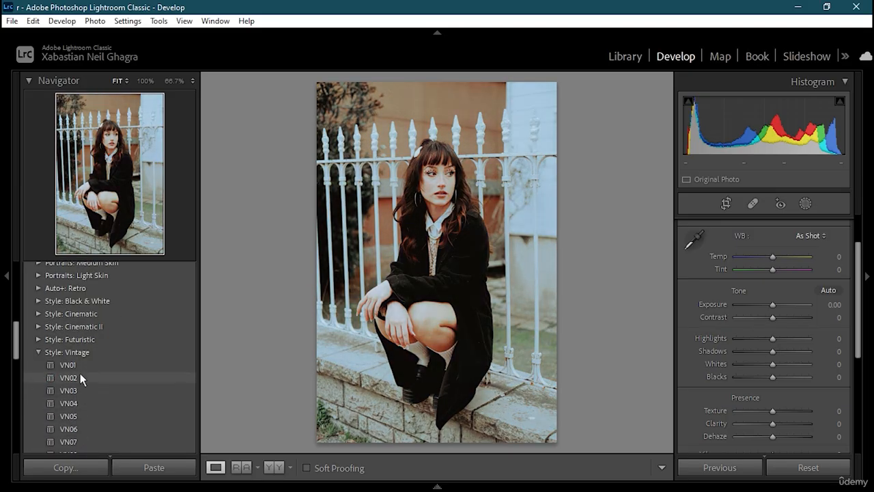
{"action": "scroll", "coordinate": [79, 373], "scroll_direction": "down", "scroll_amount": 2}
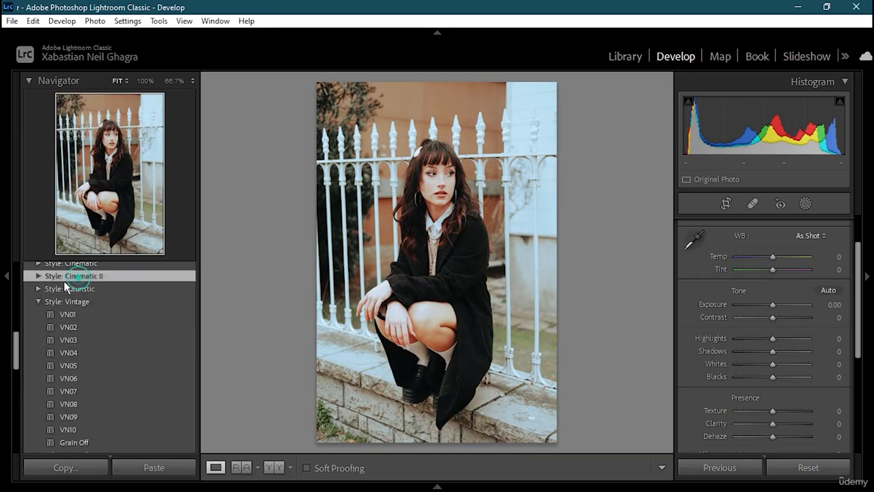
{"action": "left_click", "coordinate": [36, 275]}
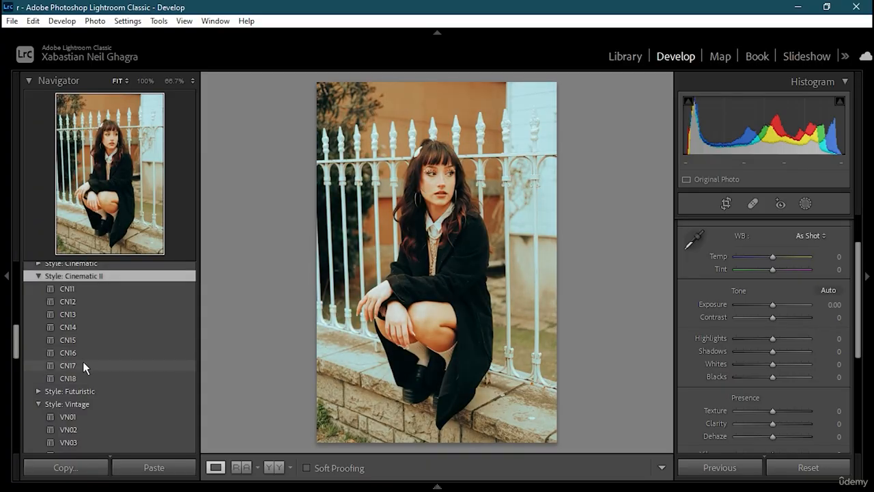
{"action": "left_click", "coordinate": [90, 355]}
{"action": "left_click", "coordinate": [90, 355]}
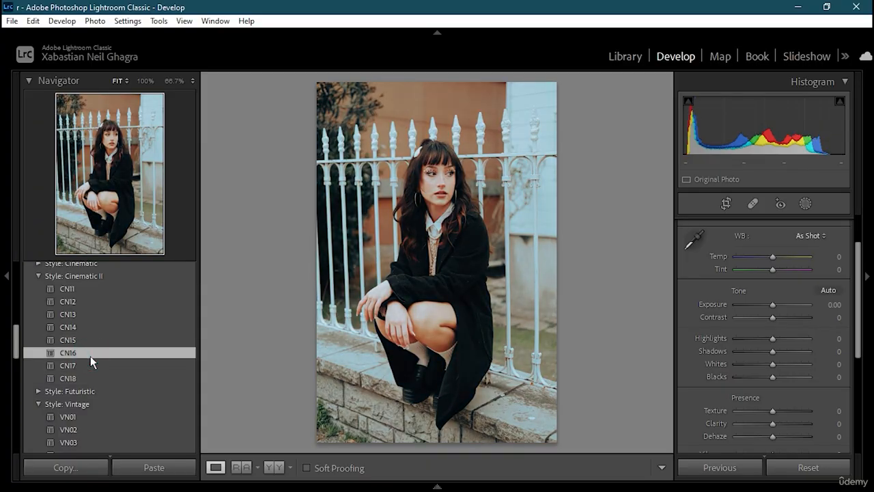
Step: Collapse the Portraits: Deep Skin, User Presets, Style: Cinematic II and Style: Vintage preset groups
{"action": "scroll", "coordinate": [90, 356], "scroll_direction": "up", "scroll_amount": 5}
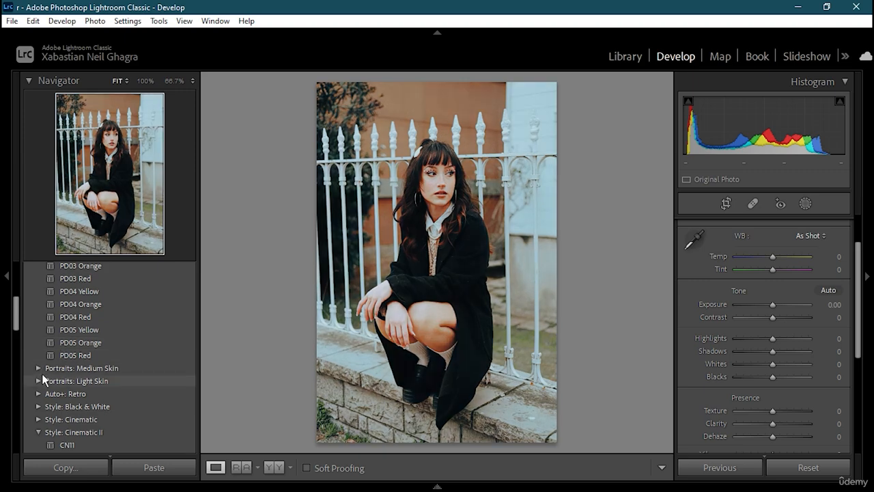
{"action": "scroll", "coordinate": [44, 355], "scroll_direction": "up", "scroll_amount": 5}
{"action": "left_click", "coordinate": [39, 351]}
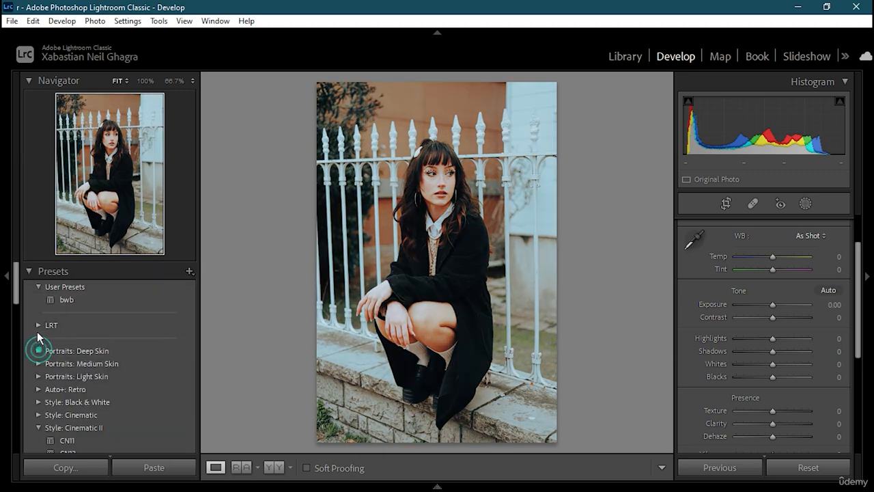
{"action": "left_click", "coordinate": [37, 287]}
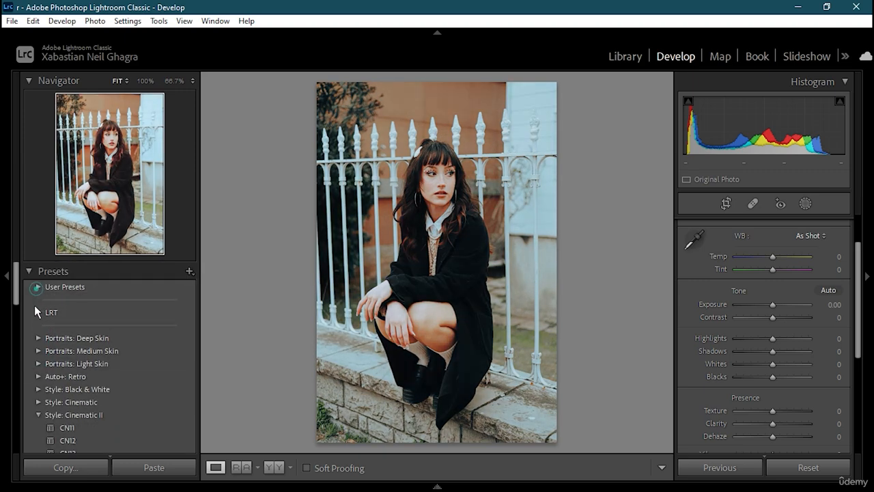
{"action": "left_click", "coordinate": [39, 413]}
{"action": "scroll", "coordinate": [65, 425], "scroll_direction": "down", "scroll_amount": 4}
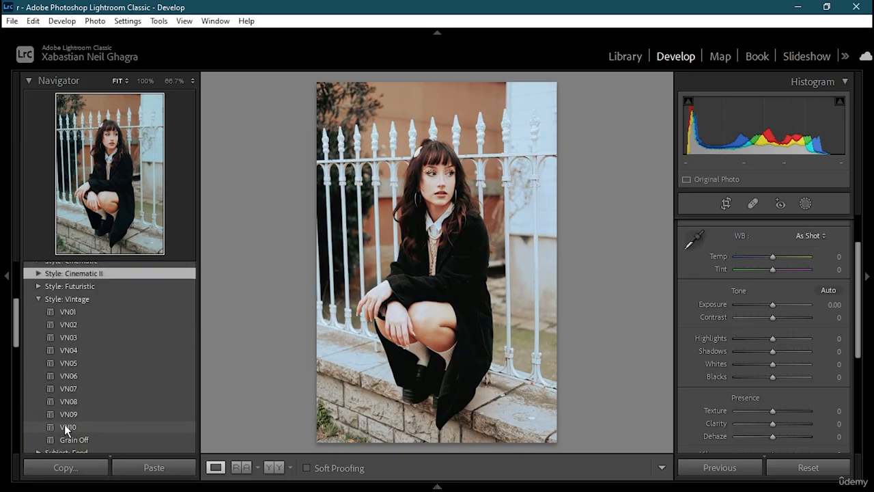
{"action": "left_click", "coordinate": [39, 301]}
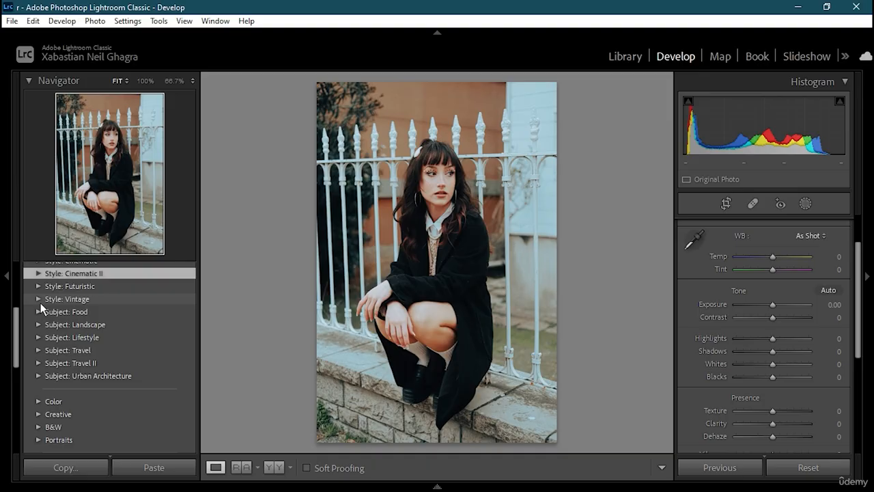
Step: Save the photo's metadata to its file and set the confirmation message not to show again
{"action": "key", "text": "ctrl+s"}
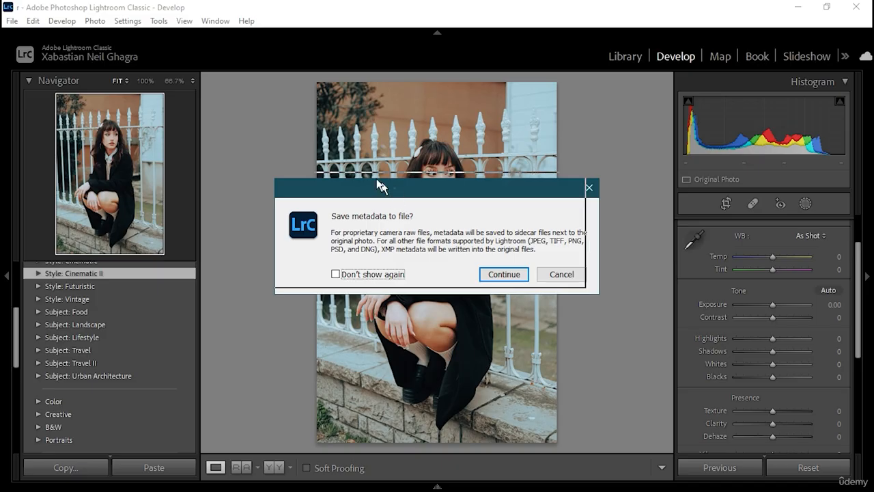
{"action": "left_click_drag", "start_coordinate": [321, 90], "coordinate": [320, 90]}
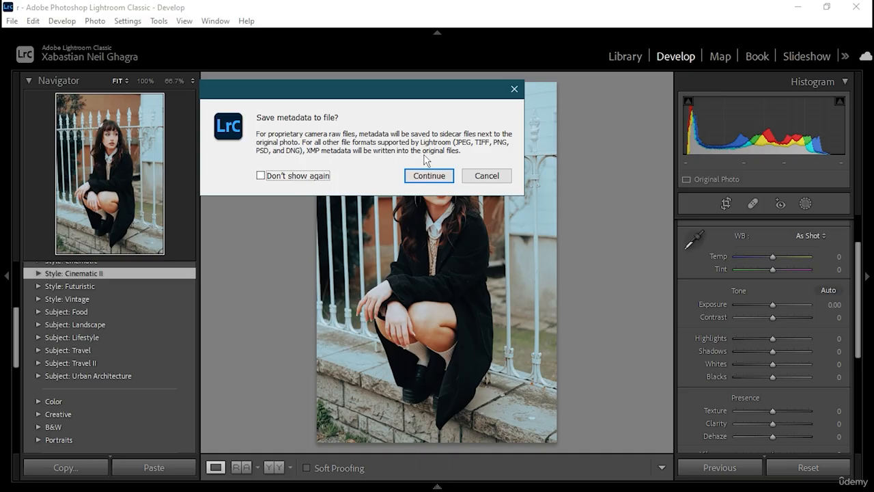
{"action": "left_click", "coordinate": [260, 176]}
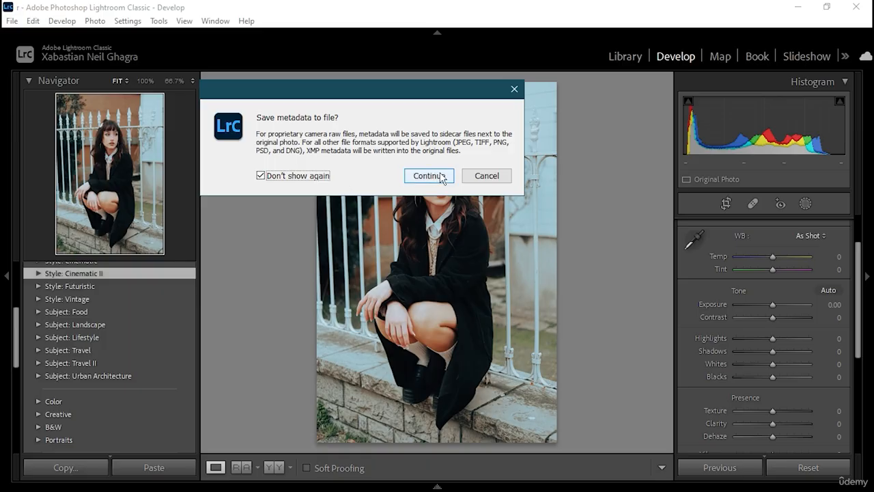
{"action": "left_click", "coordinate": [428, 175]}
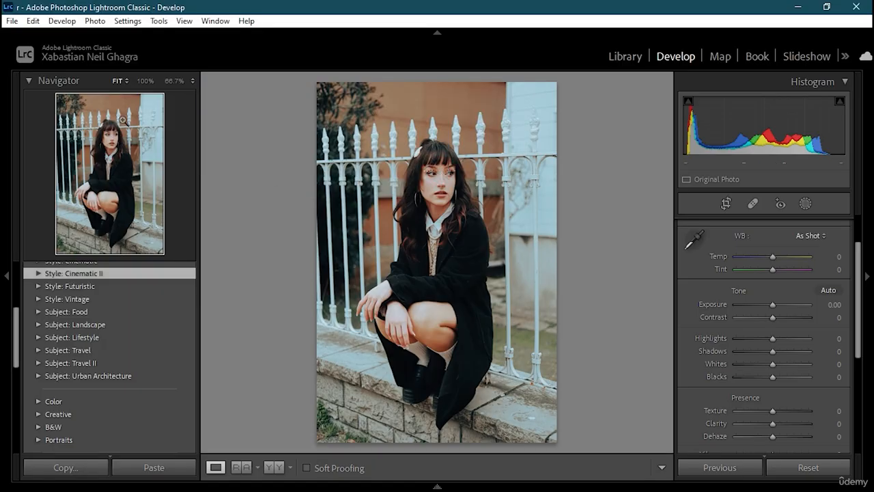
Step: Check the current catalog r.lrcat in the list of recently opened catalogs
{"action": "left_click", "coordinate": [12, 21]}
{"action": "mouse_move", "coordinate": [60, 68]}
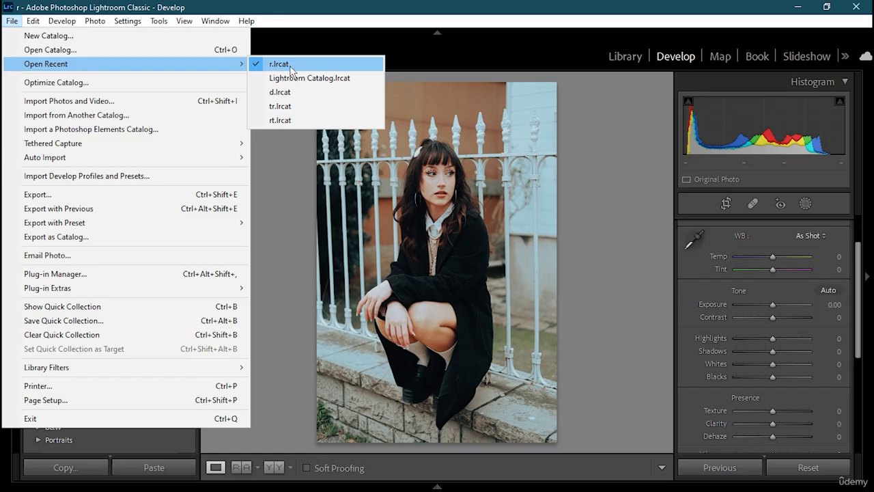
{"action": "left_click", "coordinate": [351, 67]}
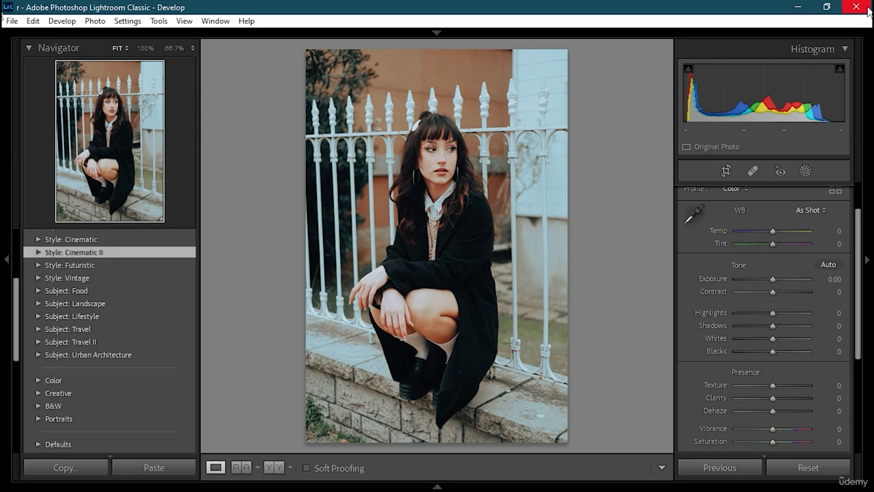
Step: Quit Lightroom Classic, confirm quitting, and launch it again from the desktop
{"action": "left_click", "coordinate": [856, 7]}
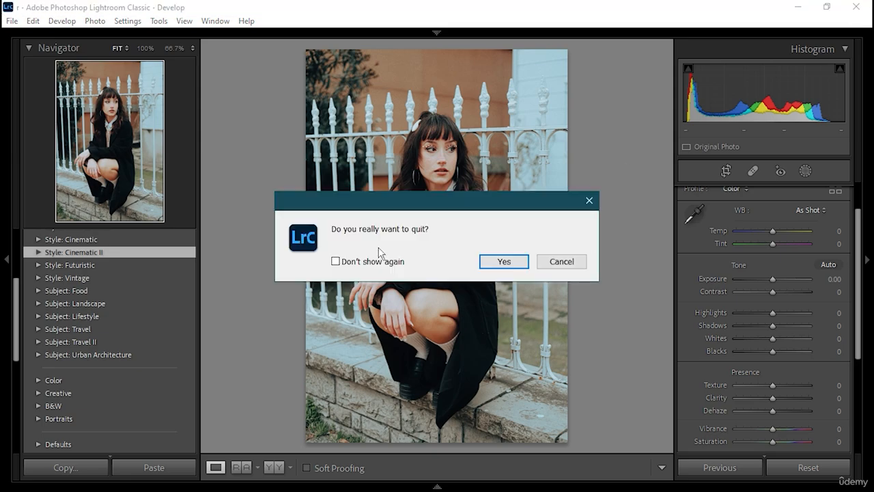
{"action": "left_click", "coordinate": [504, 263]}
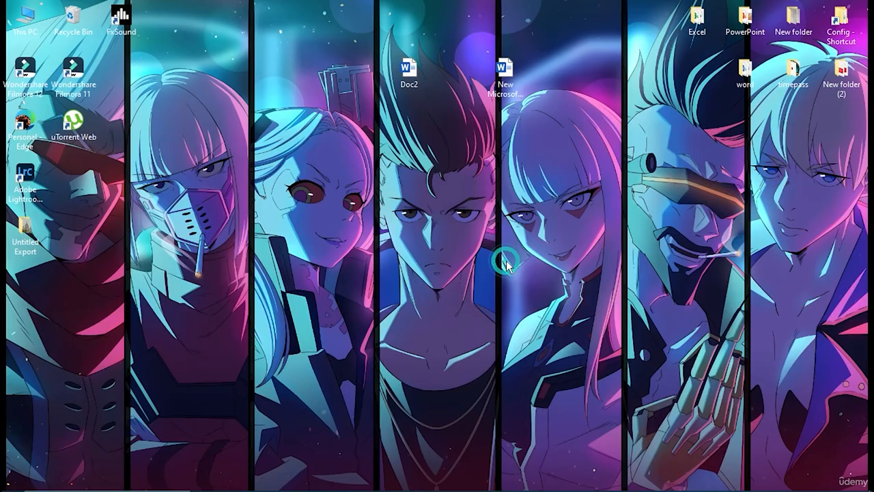
{"action": "double_click", "coordinate": [34, 185]}
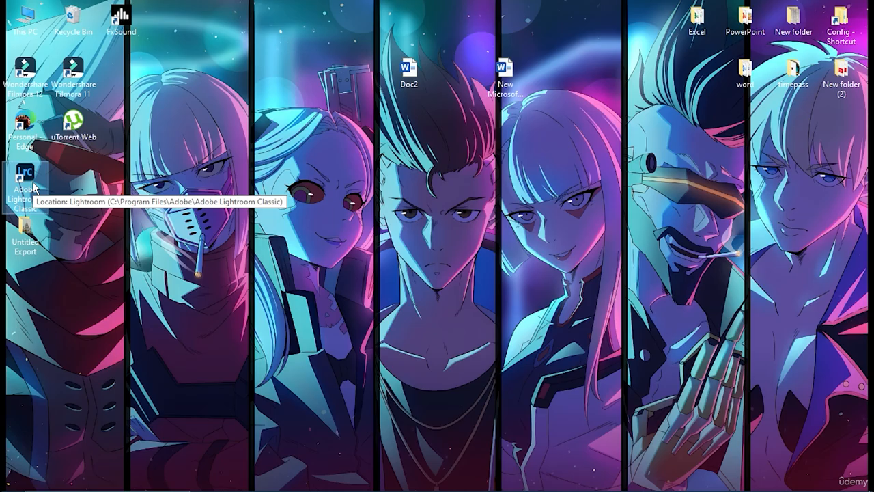
{"action": "double_click", "coordinate": [25, 177]}
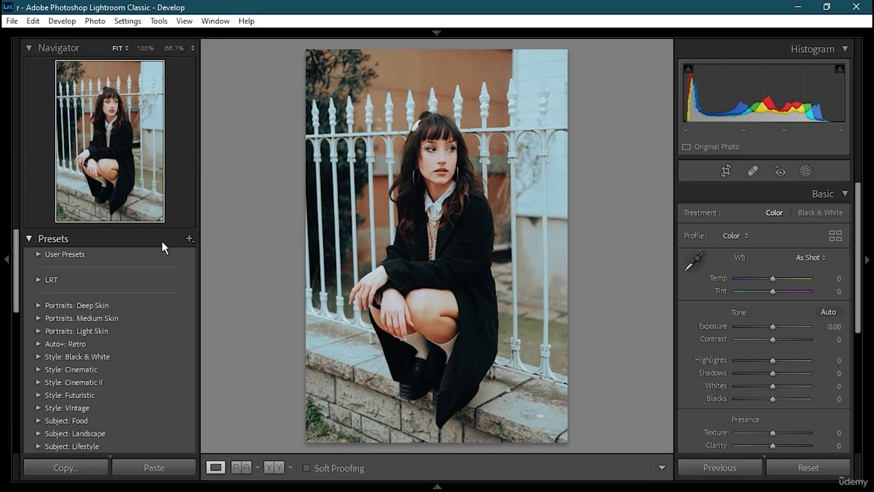
Step: Switch to the recent catalog d.lrcat and confirm the relaunch
{"action": "left_click", "coordinate": [13, 21]}
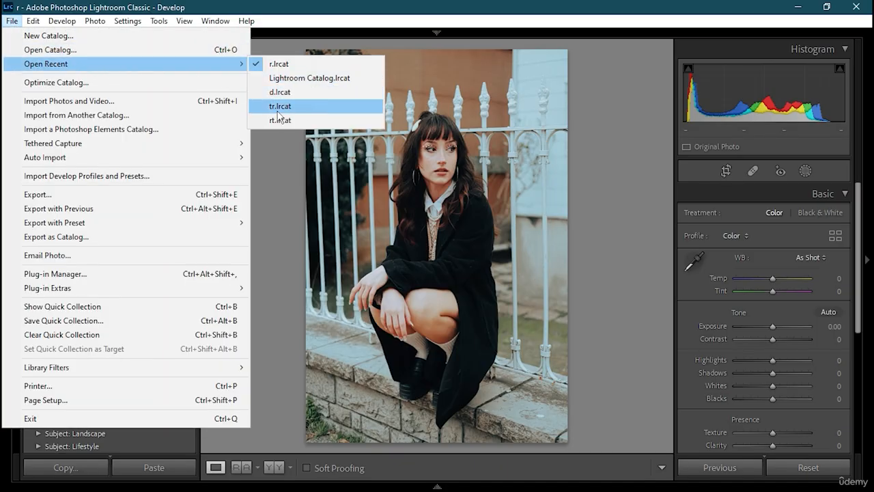
{"action": "left_click", "coordinate": [295, 92]}
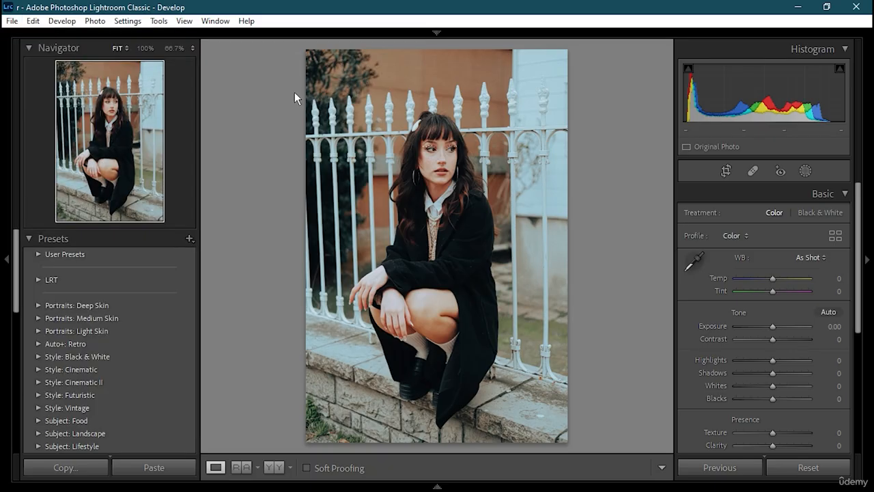
{"action": "left_click", "coordinate": [514, 275]}
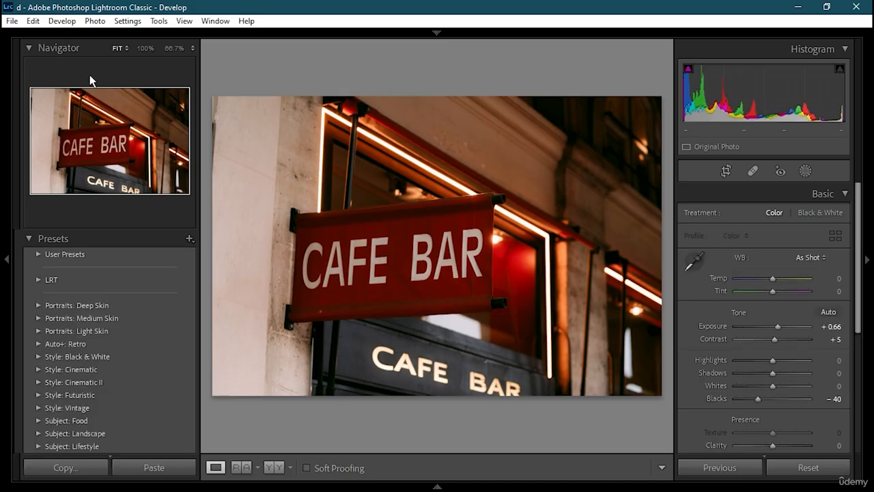
Step: Switch to the recently opened catalog r.lrcat and confirm the relaunch
{"action": "left_click", "coordinate": [15, 23]}
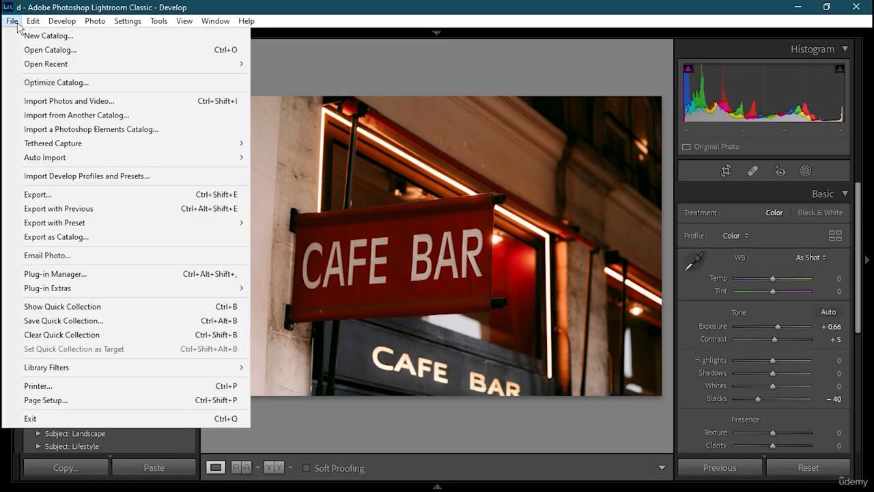
{"action": "mouse_move", "coordinate": [30, 23]}
{"action": "mouse_move", "coordinate": [77, 67]}
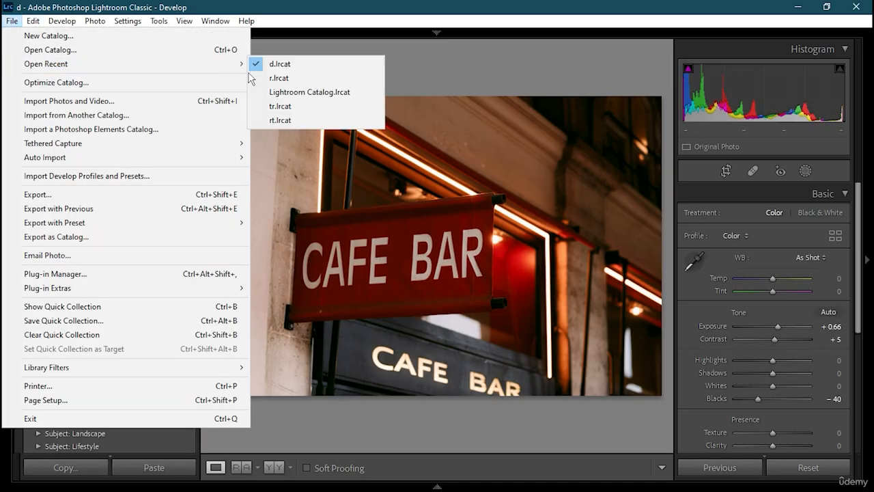
{"action": "left_click", "coordinate": [308, 82]}
{"action": "left_click", "coordinate": [523, 278]}
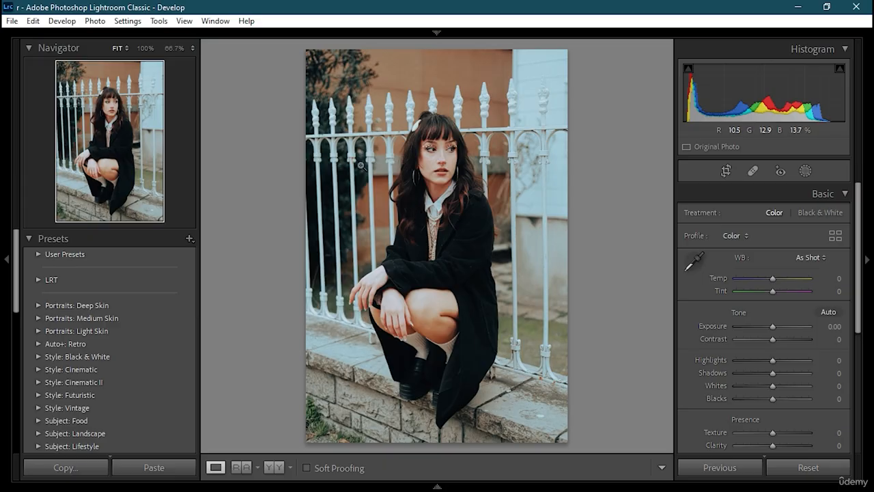
Step: Start exporting the current photo and choose Hard Drive as the export destination
{"action": "left_click", "coordinate": [12, 20]}
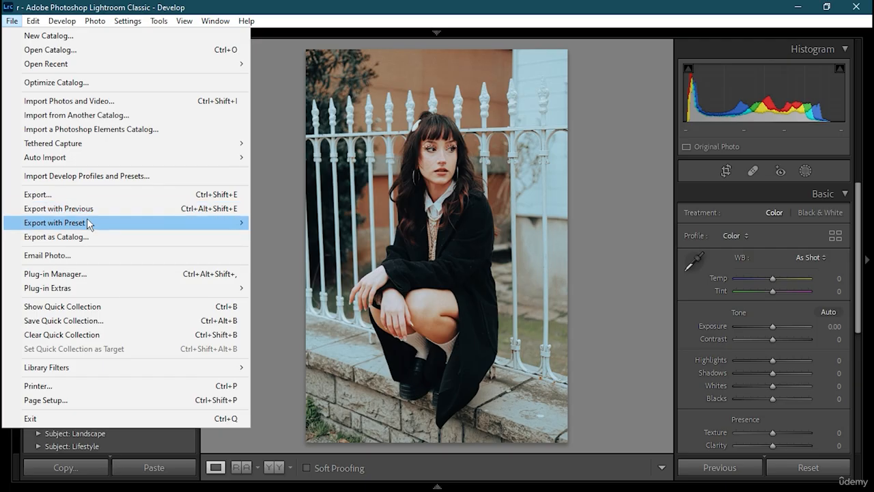
{"action": "mouse_move", "coordinate": [88, 224]}
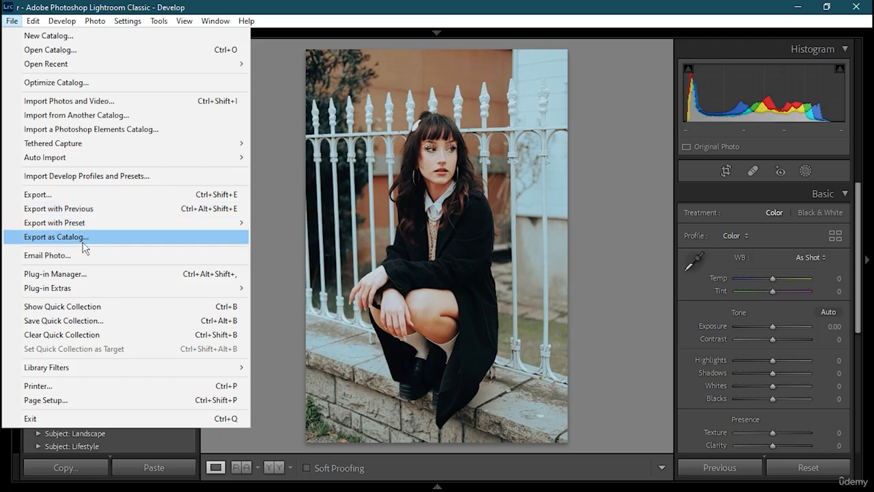
{"action": "left_click", "coordinate": [82, 194]}
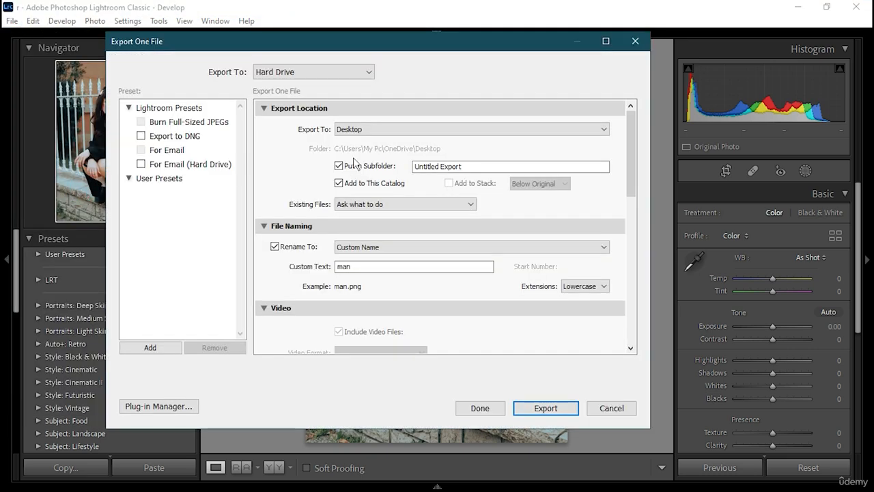
{"action": "mouse_move", "coordinate": [630, 131]}
{"action": "left_mouse_down"}
{"action": "mouse_move", "coordinate": [640, 293]}
{"action": "mouse_move", "coordinate": [629, 137]}
{"action": "left_mouse_up"}
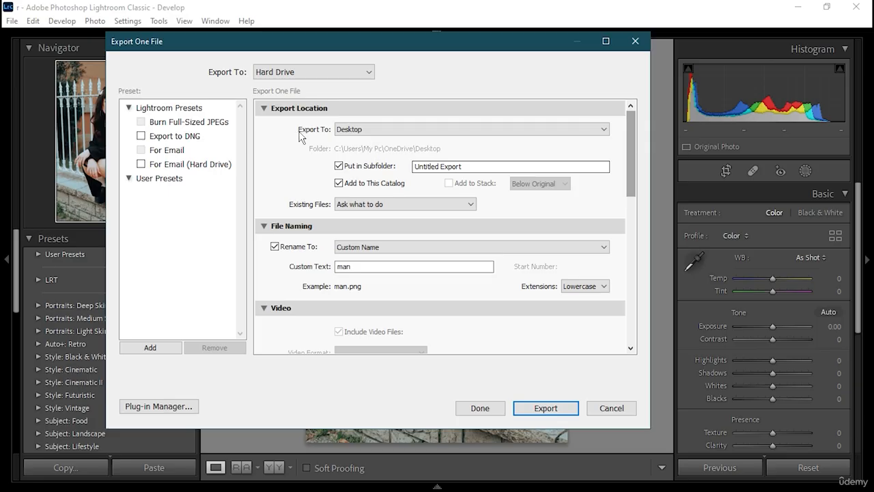
{"action": "left_click", "coordinate": [367, 71]}
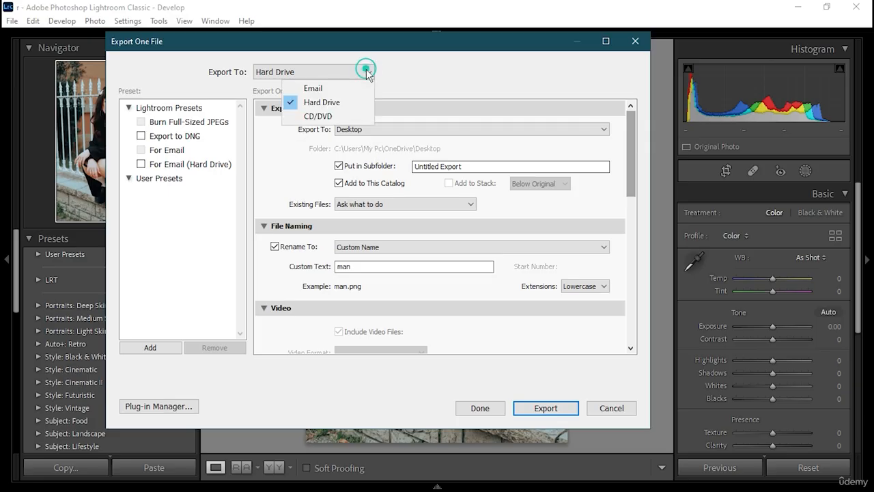
{"action": "left_click", "coordinate": [331, 102]}
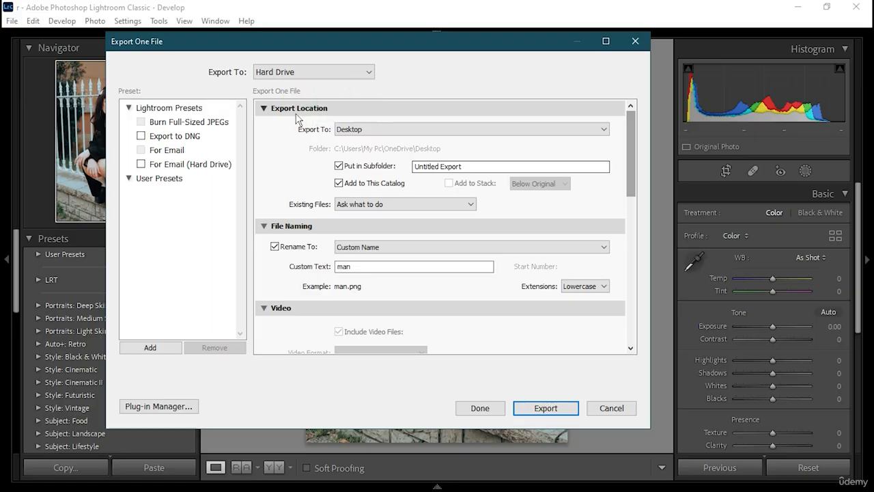
Step: Choose Desktop as the export location, keeping the Untitled Export subfolder and Ask what to do for existing files
{"action": "left_click", "coordinate": [406, 129]}
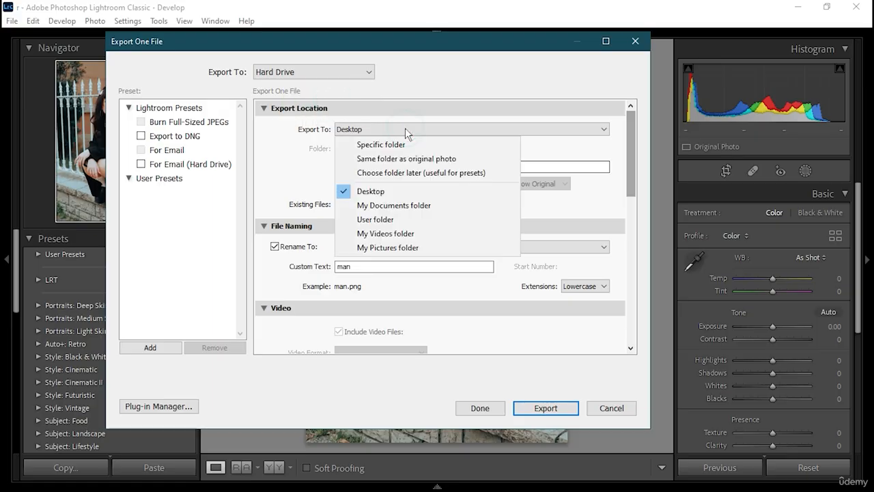
{"action": "left_click", "coordinate": [394, 194]}
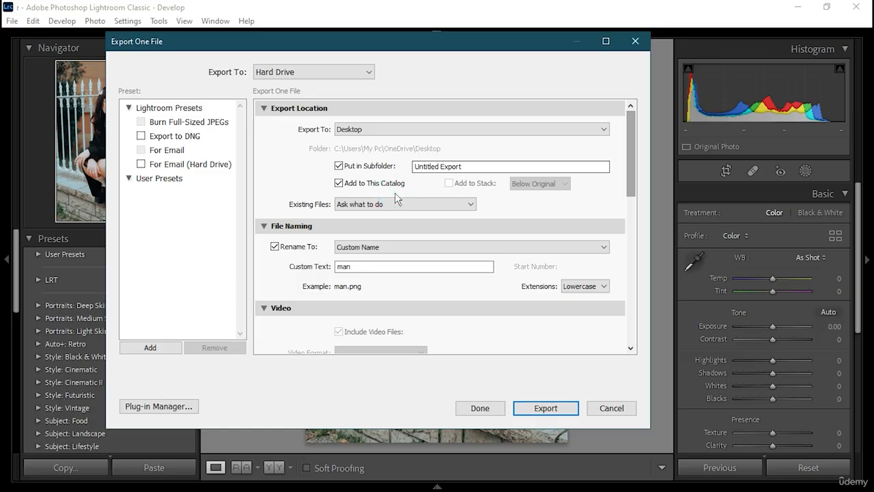
{"action": "left_click", "coordinate": [347, 168]}
{"action": "left_click", "coordinate": [468, 204]}
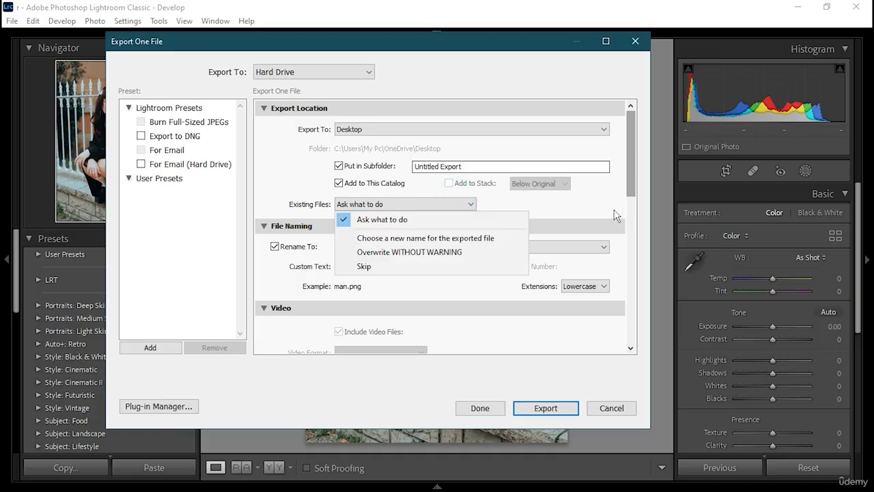
{"action": "left_click", "coordinate": [575, 204]}
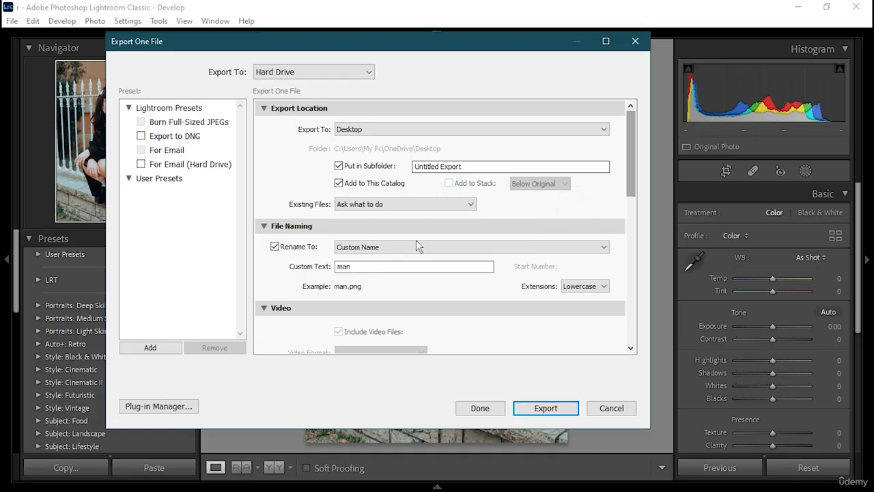
Step: Rename the exported file with the custom name girl and set its extension to uppercase
{"action": "left_click", "coordinate": [388, 244]}
{"action": "left_click", "coordinate": [380, 347]}
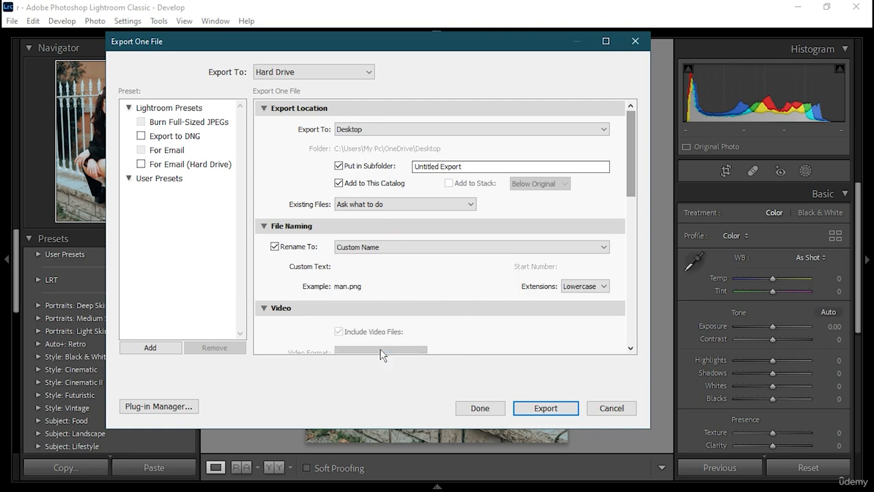
{"action": "left_click", "coordinate": [372, 245]}
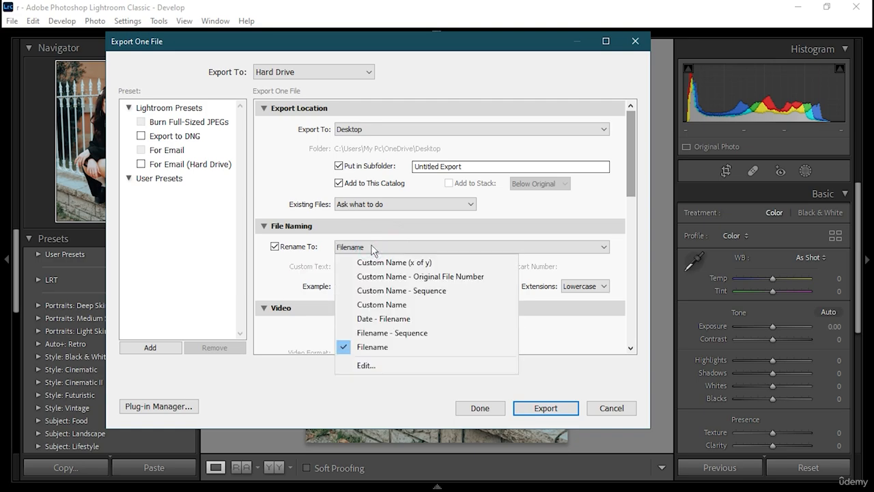
{"action": "left_click", "coordinate": [388, 304]}
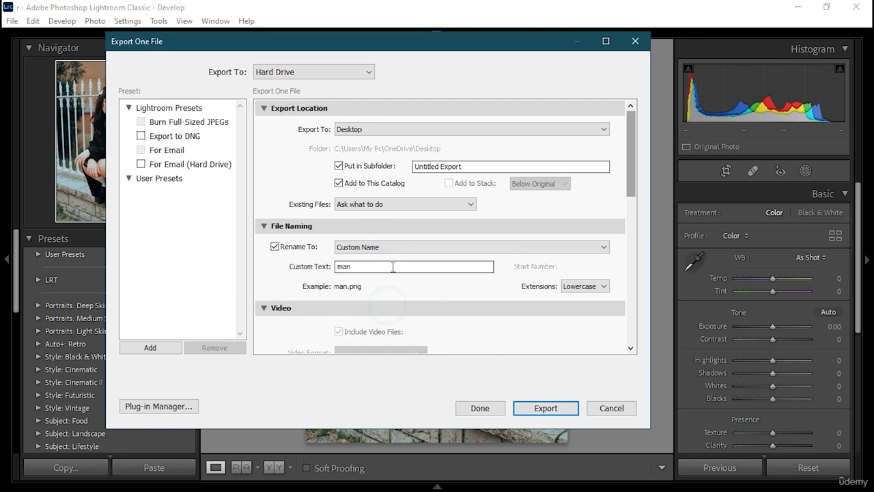
{"action": "double_click", "coordinate": [391, 266]}
{"action": "key", "text": "BackSpace"}
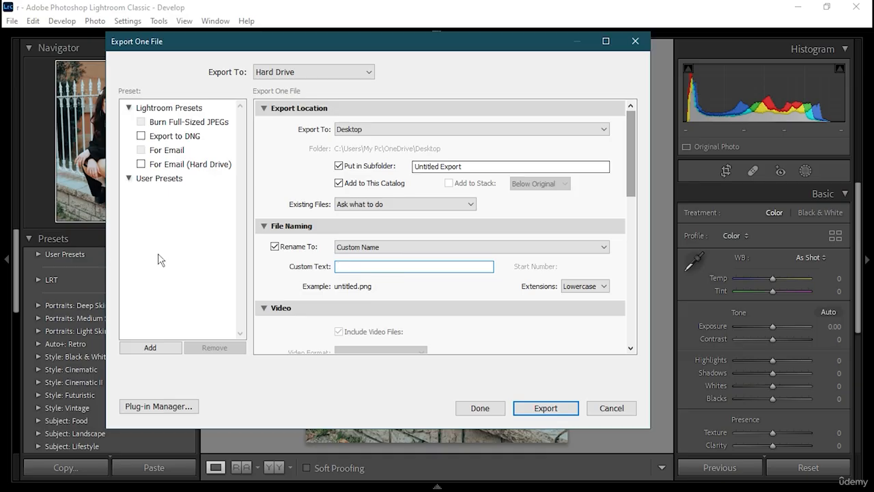
{"action": "type", "text": "girl"}
{"action": "left_click", "coordinate": [590, 289]}
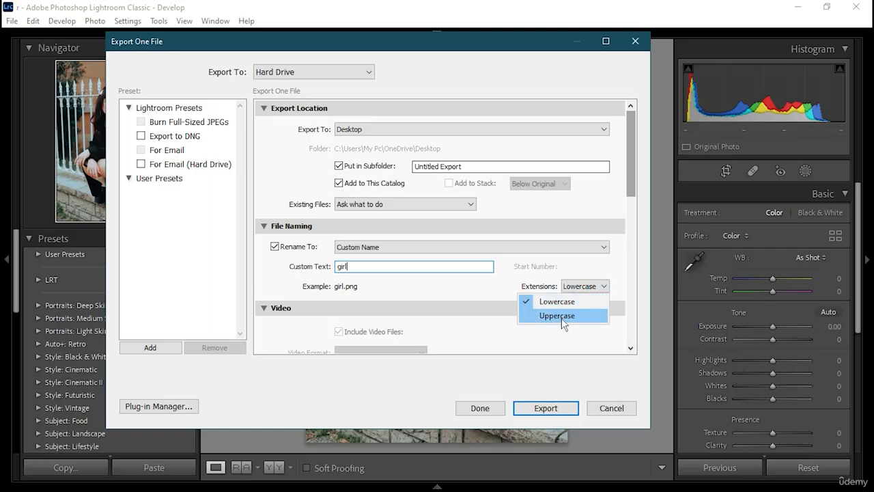
{"action": "left_click", "coordinate": [564, 317]}
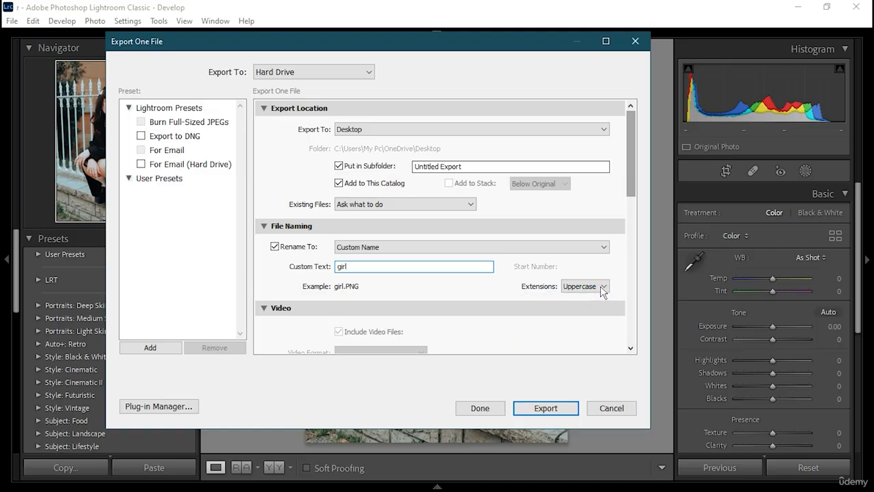
Step: Set the output sharpening to Glossy Paper with the amount kept at High
{"action": "scroll", "coordinate": [478, 287], "scroll_direction": "down", "scroll_amount": 8}
{"action": "scroll", "coordinate": [309, 191], "scroll_direction": "up", "scroll_amount": 7}
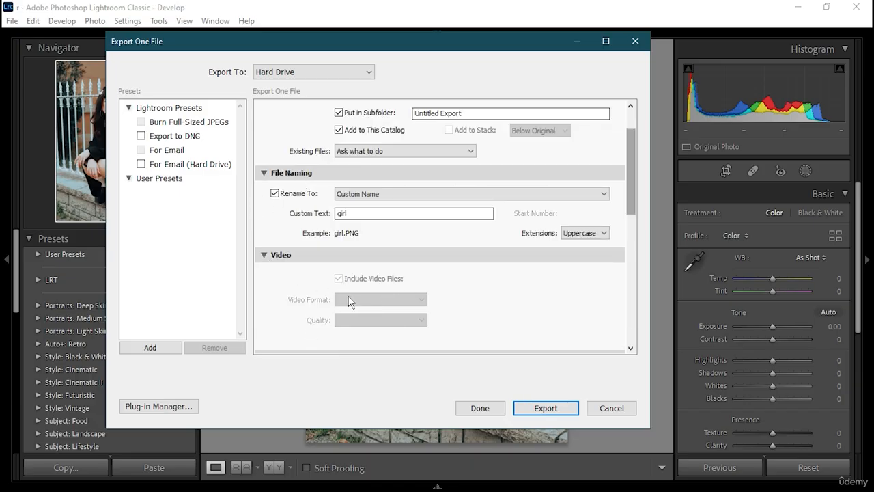
{"action": "scroll", "coordinate": [378, 280], "scroll_direction": "down", "scroll_amount": 5}
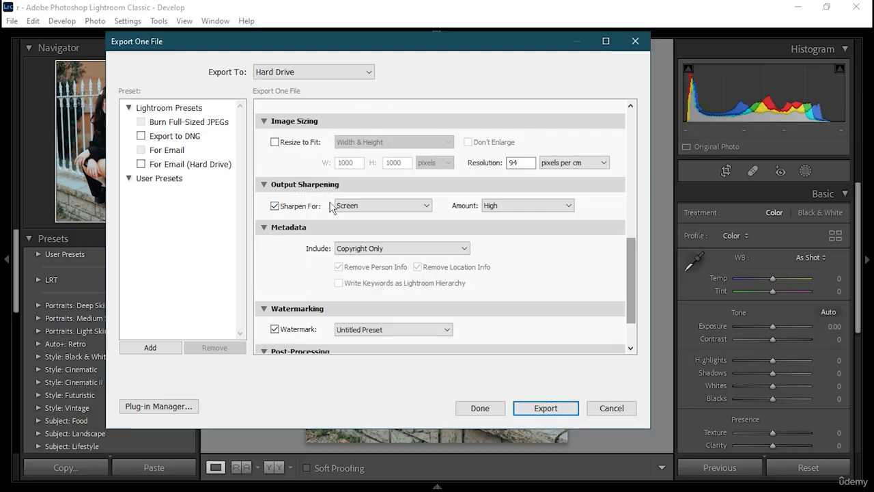
{"action": "left_click", "coordinate": [290, 209]}
{"action": "left_click", "coordinate": [299, 208]}
{"action": "left_click", "coordinate": [566, 205]}
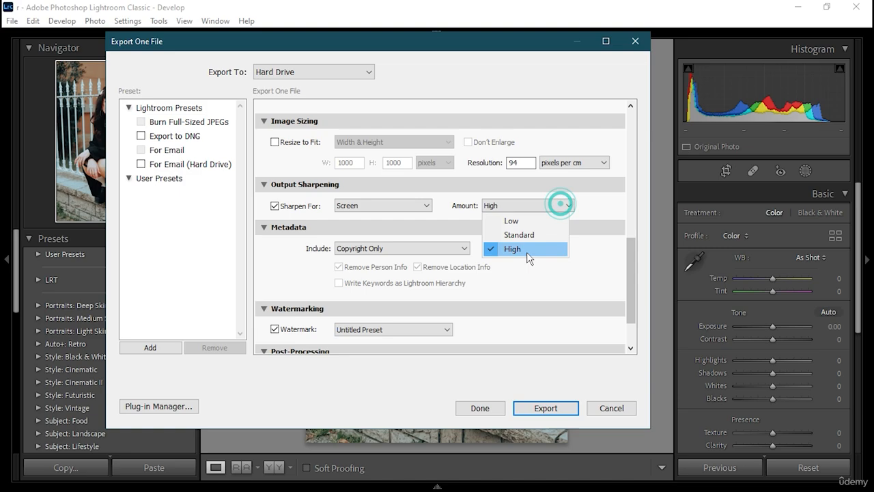
{"action": "left_click", "coordinate": [420, 205]}
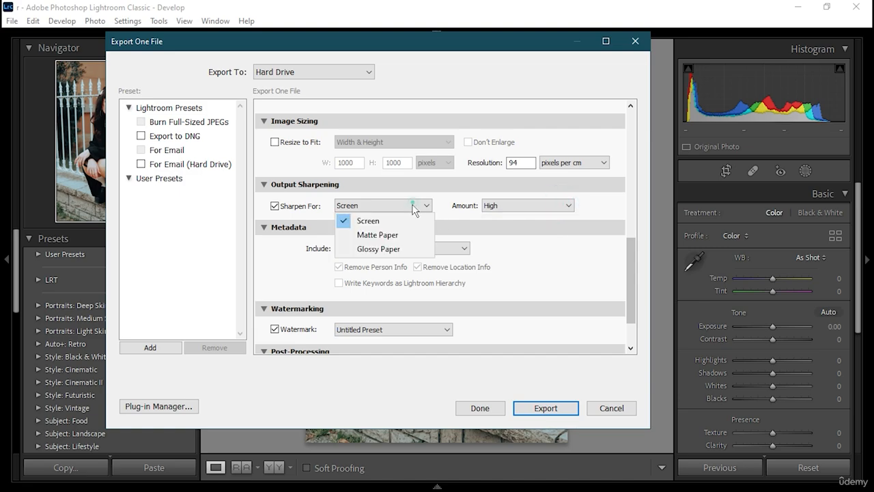
{"action": "left_click", "coordinate": [412, 250]}
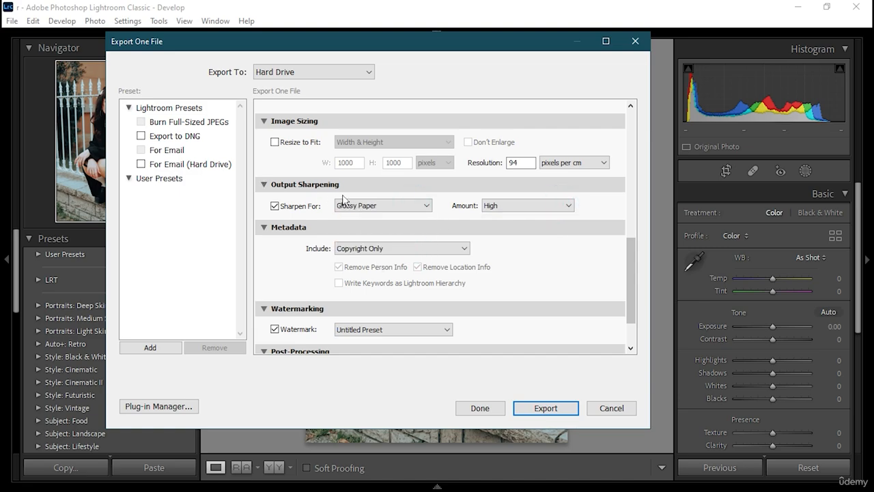
Step: Leave resizing off and set the export resolution unit to pixels per inch
{"action": "left_click", "coordinate": [273, 142]}
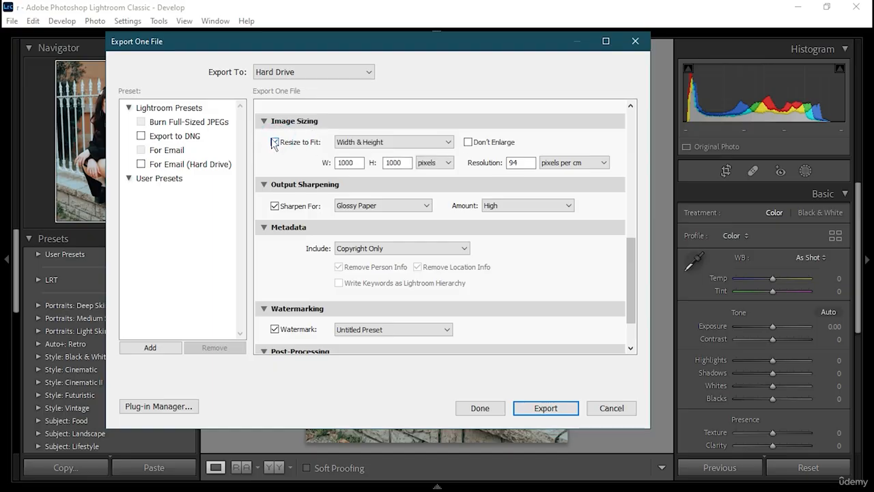
{"action": "left_click", "coordinate": [273, 142]}
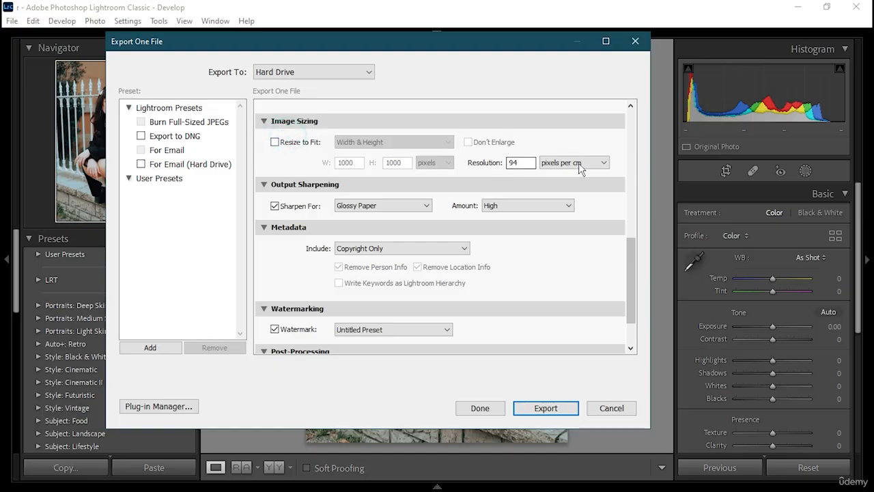
{"action": "left_click", "coordinate": [579, 169]}
{"action": "left_click", "coordinate": [582, 176]}
Step: Include All Metadata in the export and enable writing keywords as Lightroom hierarchy
{"action": "left_click", "coordinate": [403, 248]}
{"action": "left_click", "coordinate": [375, 322]}
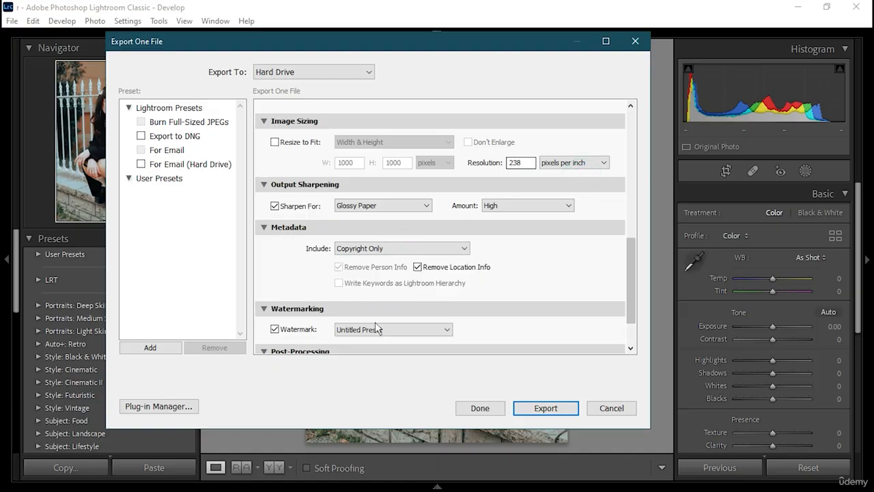
{"action": "left_click", "coordinate": [339, 283]}
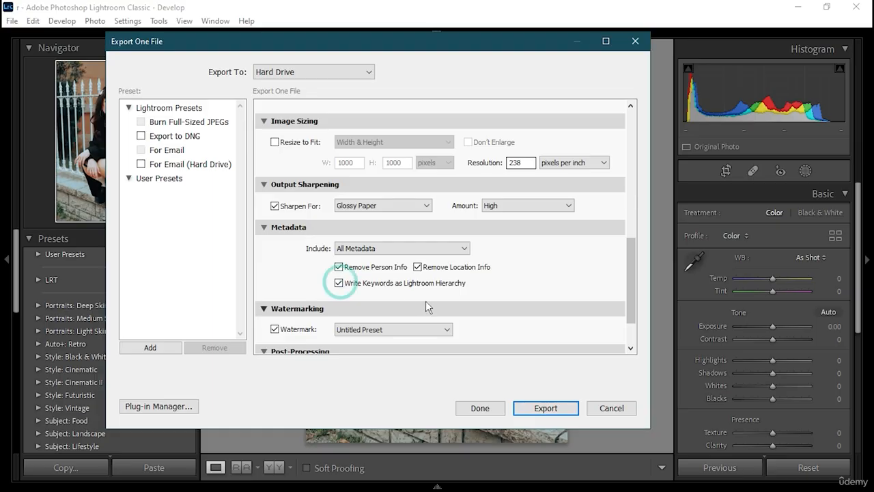
Step: Open the Untitled Preset watermark in the Watermark Editor, keep its text LRT, and accept it
{"action": "scroll", "coordinate": [425, 301], "scroll_direction": "down", "scroll_amount": 3}
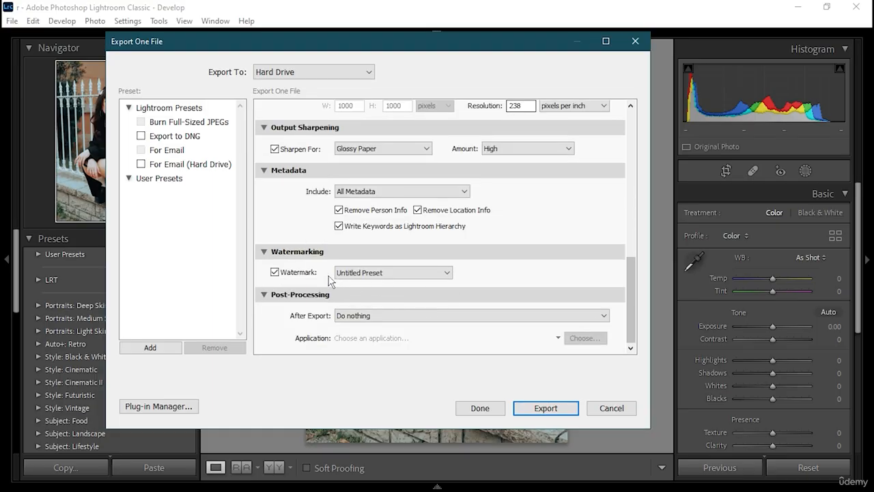
{"action": "left_click", "coordinate": [379, 273]}
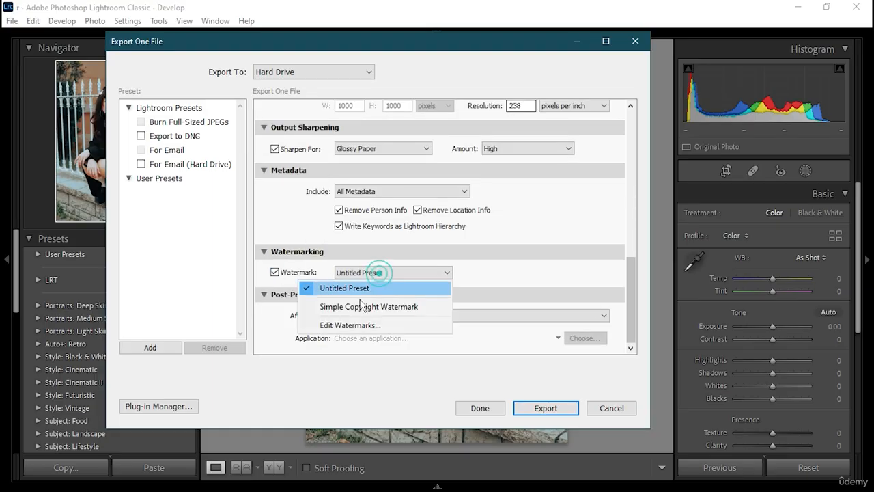
{"action": "left_click", "coordinate": [348, 325]}
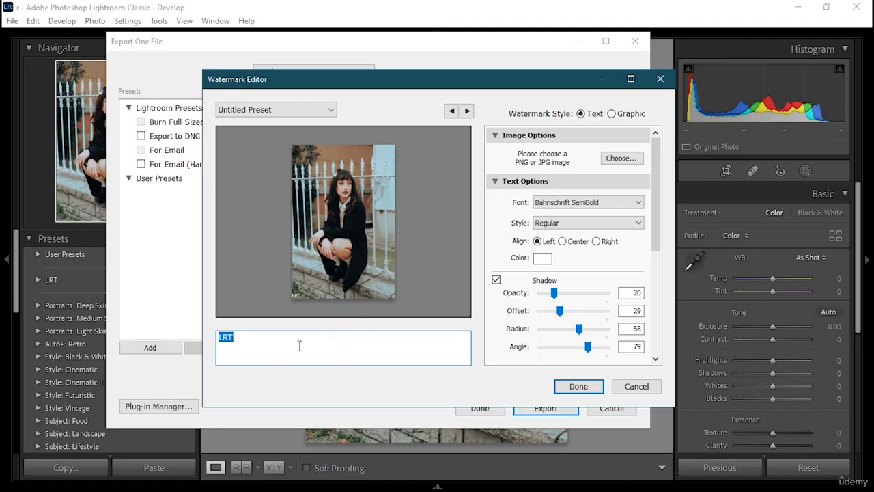
{"action": "left_click", "coordinate": [292, 345]}
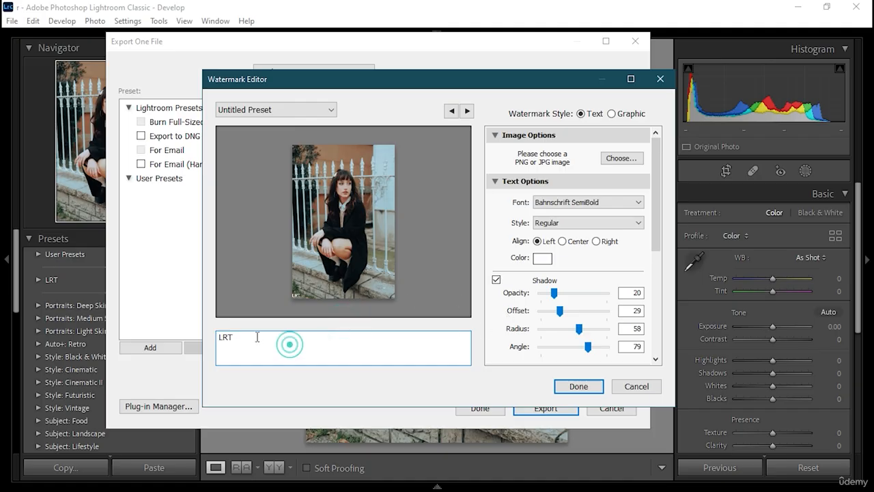
{"action": "left_click", "coordinate": [591, 394]}
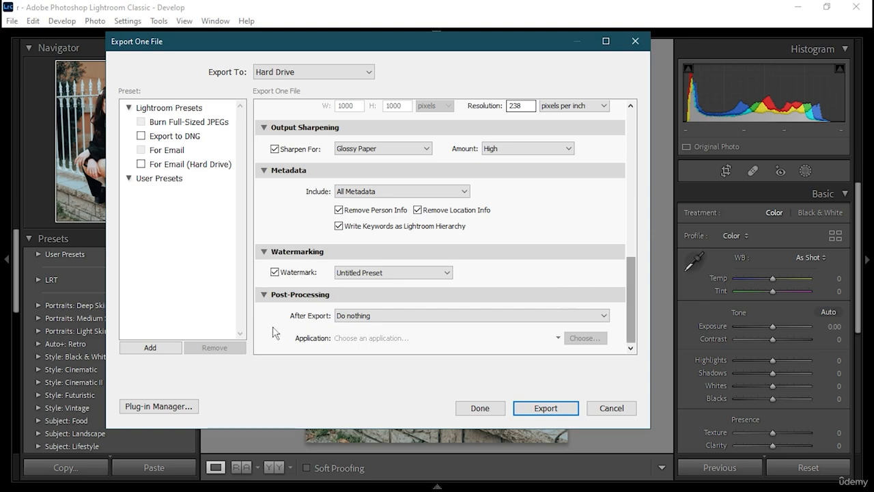
Step: Keep the after-export action at Do nothing and export the photo
{"action": "left_click", "coordinate": [444, 314]}
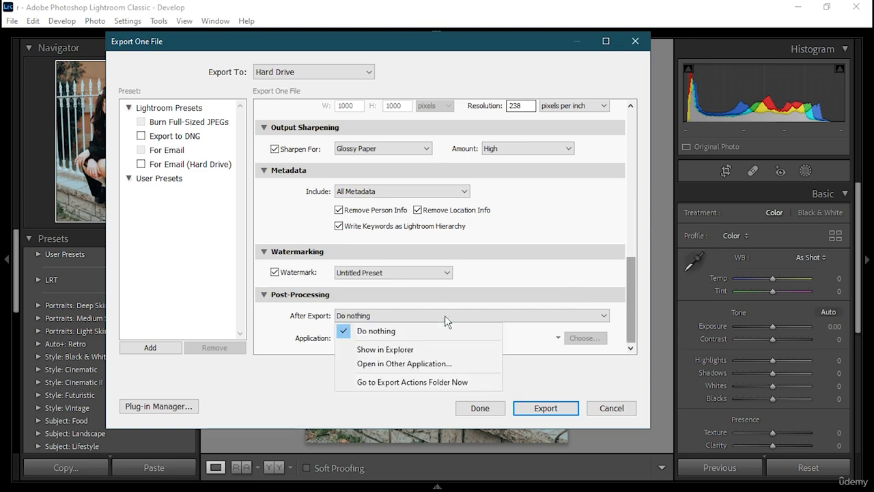
{"action": "left_click", "coordinate": [445, 316]}
{"action": "left_click", "coordinate": [444, 317]}
{"action": "left_click", "coordinate": [553, 407]}
{"action": "left_click", "coordinate": [554, 407]}
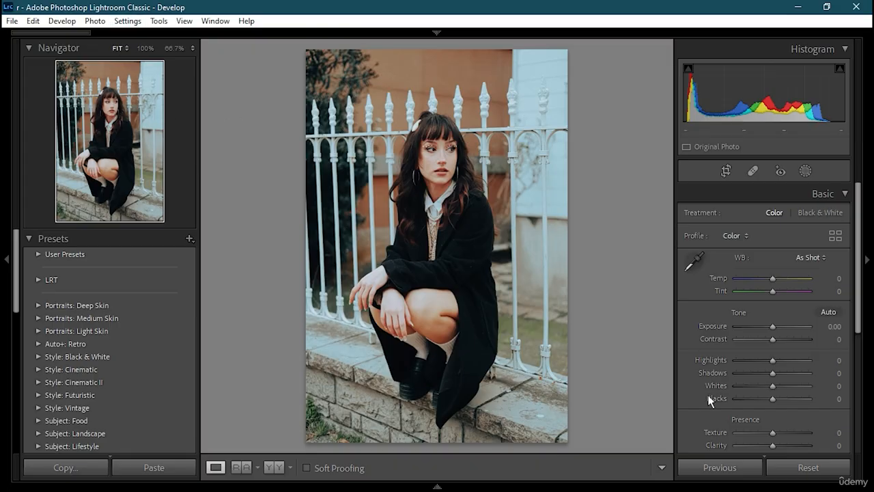
Step: Show the Filmstrip beneath the photo in the Develop module
{"action": "left_click", "coordinate": [438, 485]}
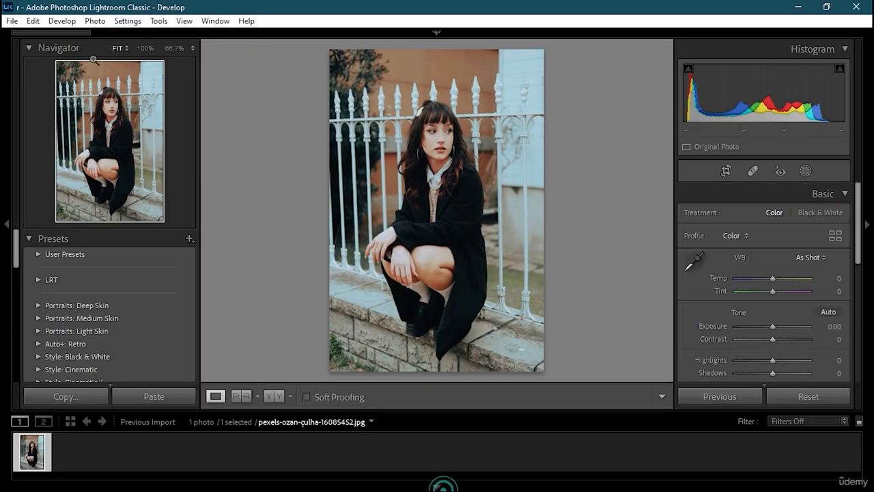
{"action": "left_click", "coordinate": [437, 33]}
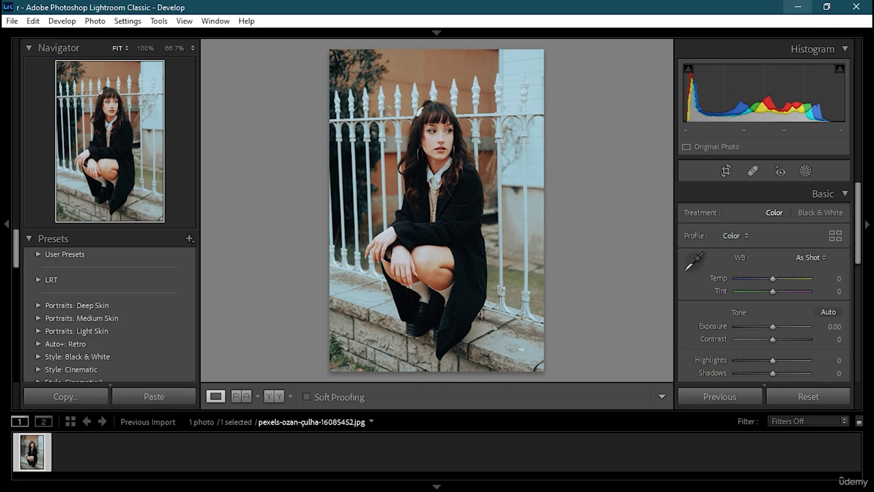
Step: Minimize Lightroom Classic and open the Untitled Export folder on the desktop, reopening it to check for the exported photo
{"action": "left_click", "coordinate": [798, 7]}
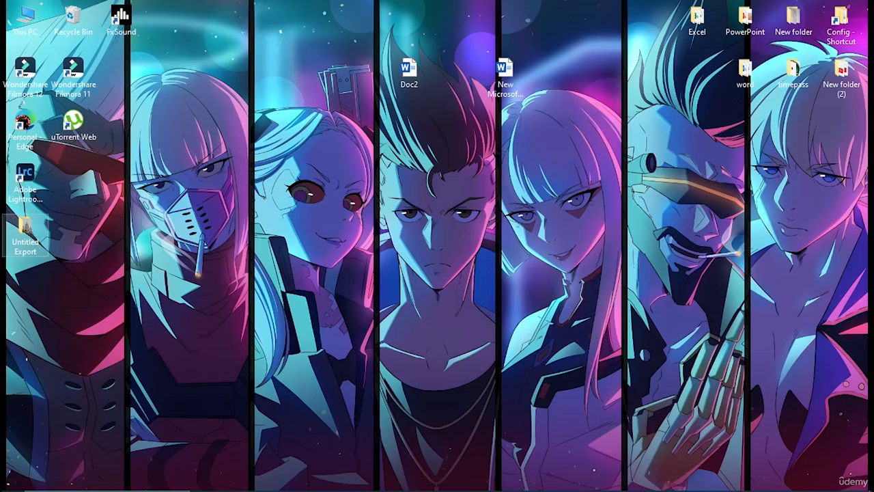
{"action": "double_click", "coordinate": [35, 239]}
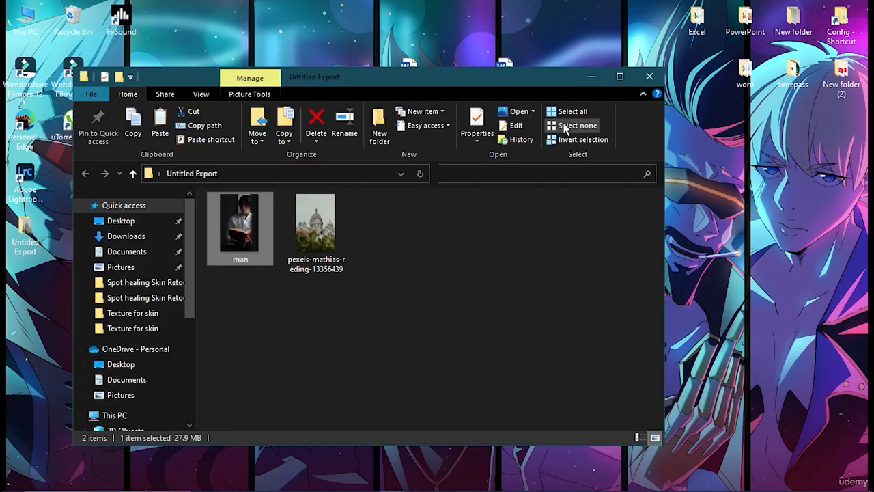
{"action": "left_click", "coordinate": [650, 76]}
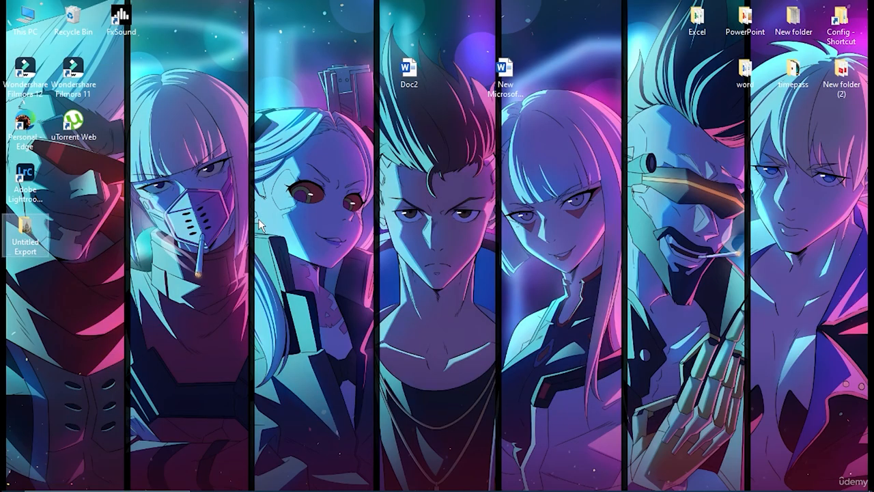
{"action": "double_click", "coordinate": [27, 231]}
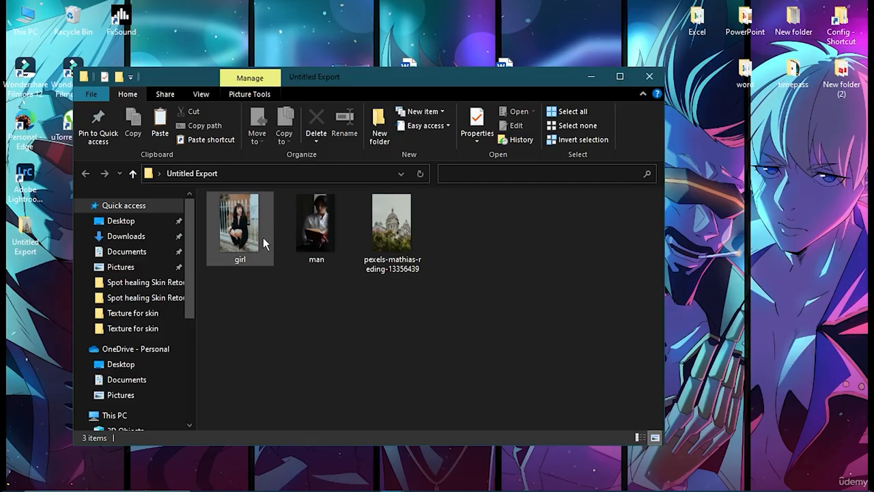
Step: Open the exported girl.PNG in the image viewer, examine its details up close from face to legs, and close the viewer
{"action": "mouse_move", "coordinate": [254, 245]}
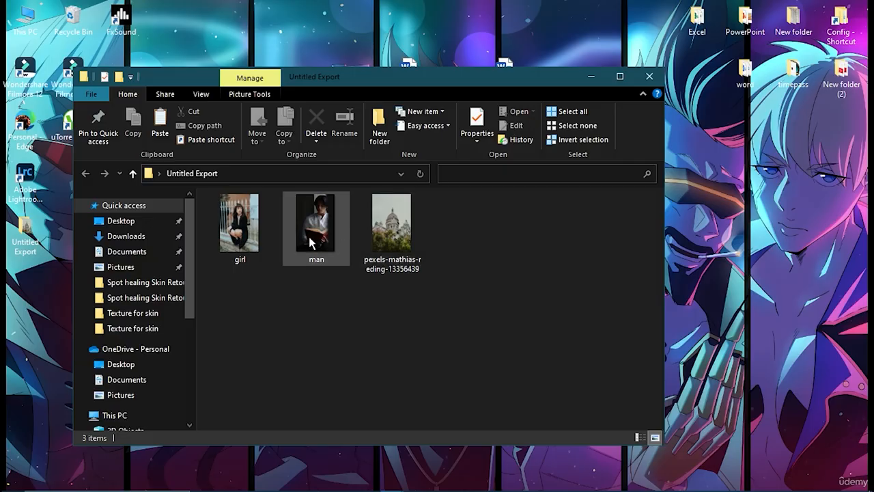
{"action": "double_click", "coordinate": [237, 243]}
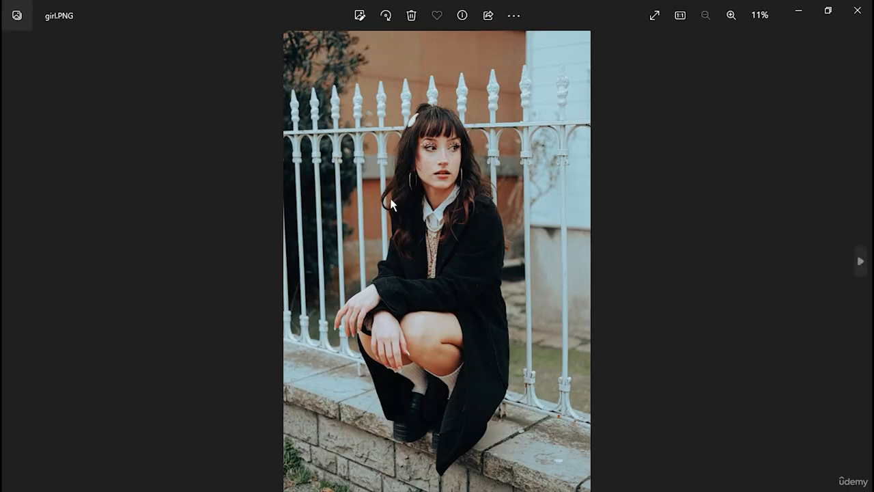
{"action": "scroll", "coordinate": [390, 198], "scroll_direction": "up", "scroll_amount": 3}
{"action": "left_click_drag", "start_coordinate": [504, 168], "coordinate": [466, 262]}
{"action": "left_click_drag", "start_coordinate": [457, 338], "coordinate": [476, 226]}
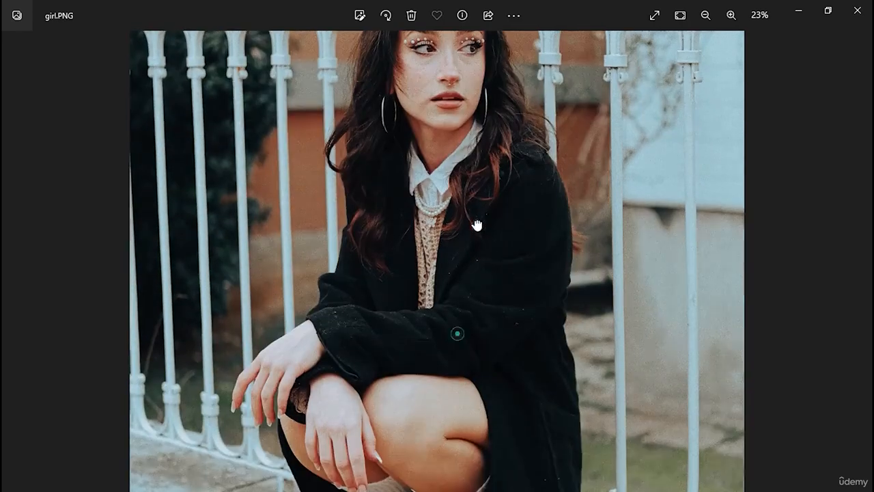
{"action": "left_click_drag", "start_coordinate": [463, 303], "coordinate": [473, 213]}
{"action": "left_click_drag", "start_coordinate": [452, 328], "coordinate": [470, 211]}
{"action": "left_click_drag", "start_coordinate": [488, 99], "coordinate": [496, 217]}
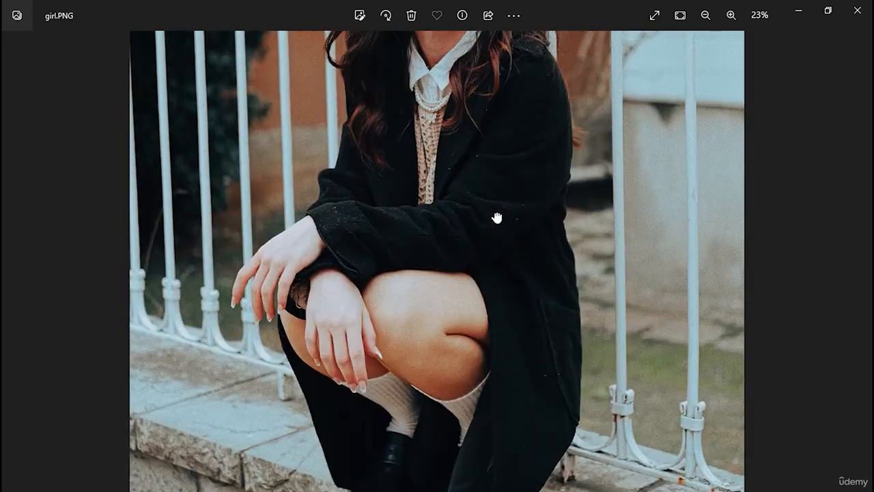
{"action": "left_click_drag", "start_coordinate": [506, 72], "coordinate": [503, 220]}
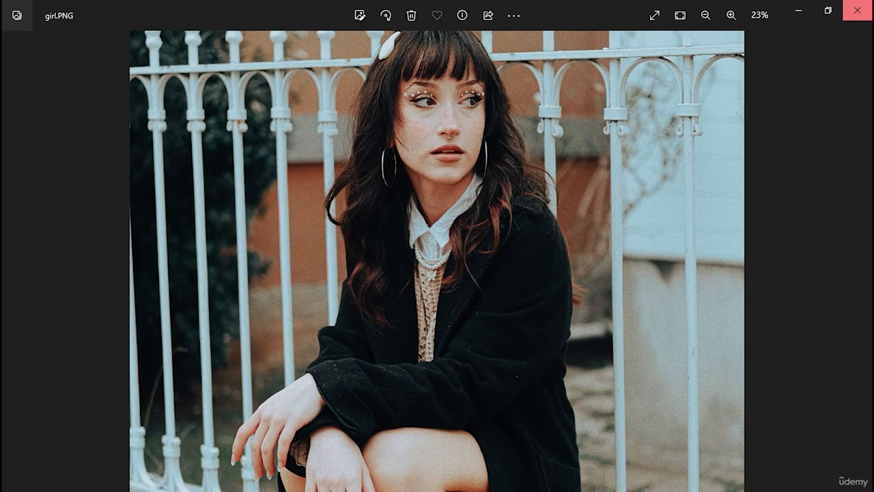
{"action": "left_click", "coordinate": [857, 11]}
Step: Return to Lightroom Classic, examine the woman's face at 66.7% zoom, and restore the fitted view of the photo
{"action": "mouse_move", "coordinate": [439, 482]}
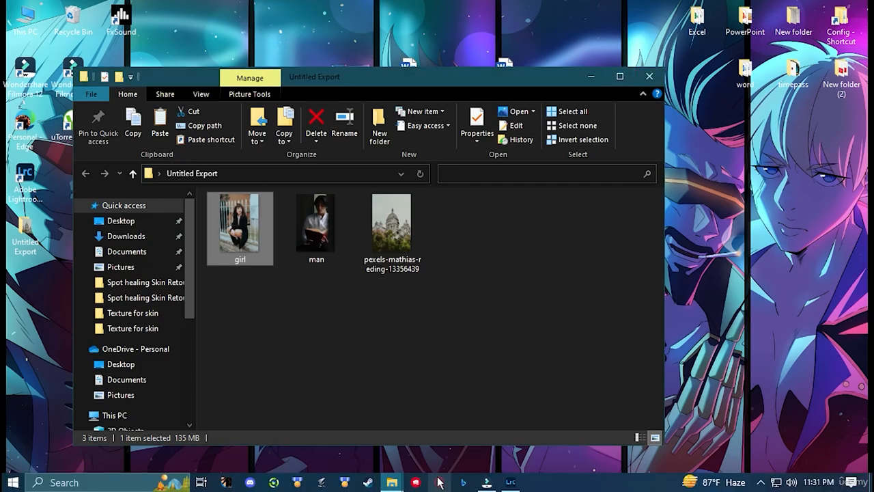
{"action": "left_click", "coordinate": [511, 482]}
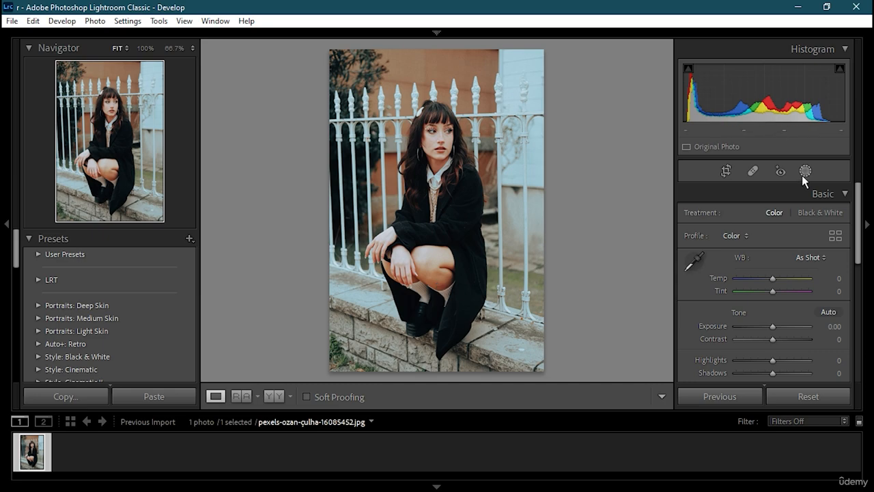
{"action": "left_click_drag", "start_coordinate": [695, 96], "coordinate": [758, 95]}
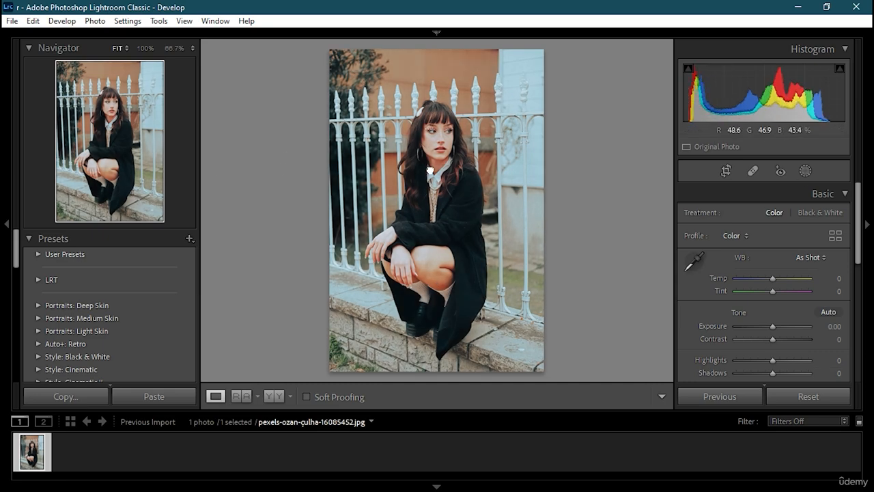
{"action": "left_click", "coordinate": [490, 139]}
{"action": "left_click_drag", "start_coordinate": [528, 170], "coordinate": [540, 283]}
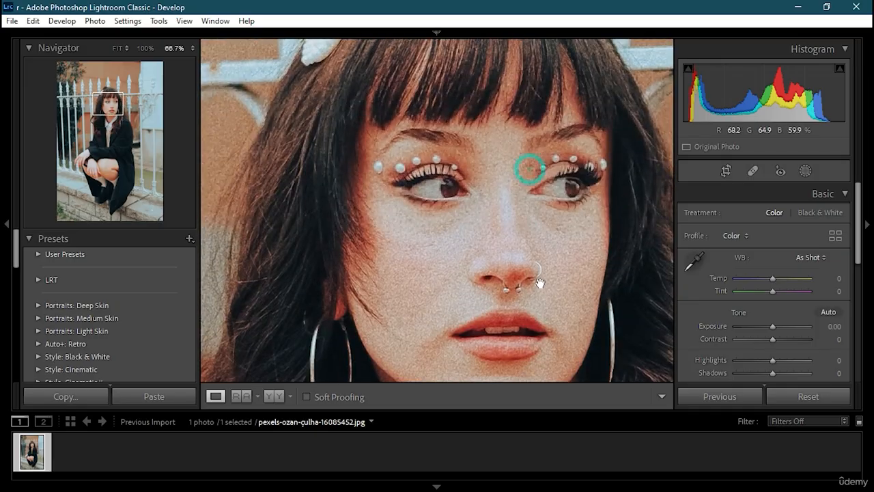
{"action": "key", "text": "z"}
{"action": "key", "text": "z"}
{"action": "left_click", "coordinate": [542, 278]}
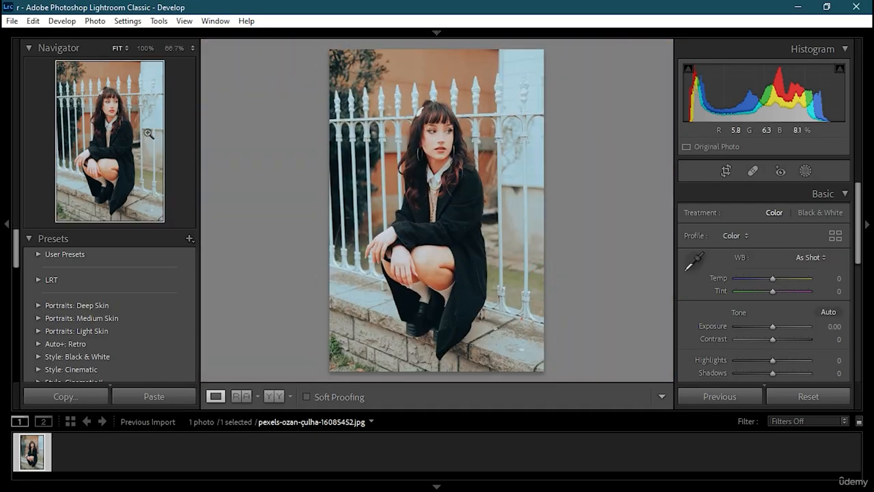